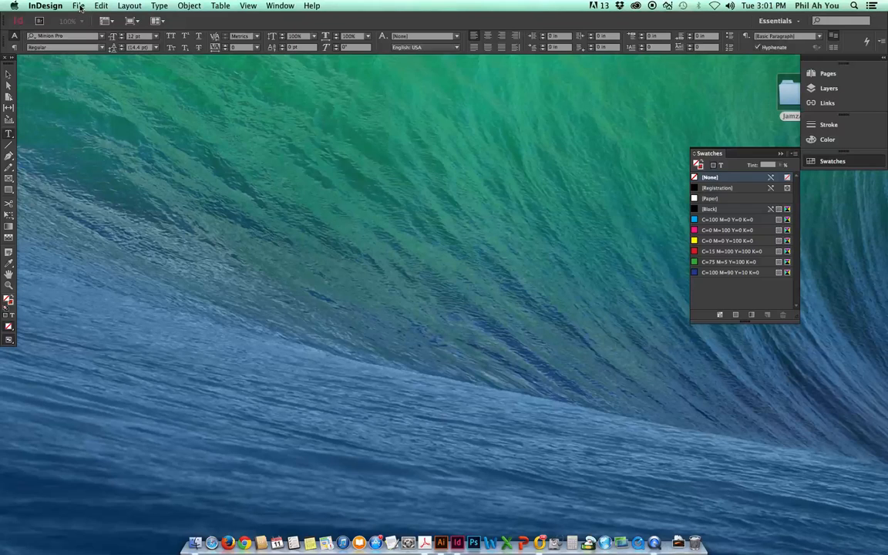
- Set up a new print document without facing pages, with a page 15 in wide and 8.5 in high
{"action": "left_click", "coordinate": [78, 6]}
{"action": "mouse_move", "coordinate": [90, 18]}
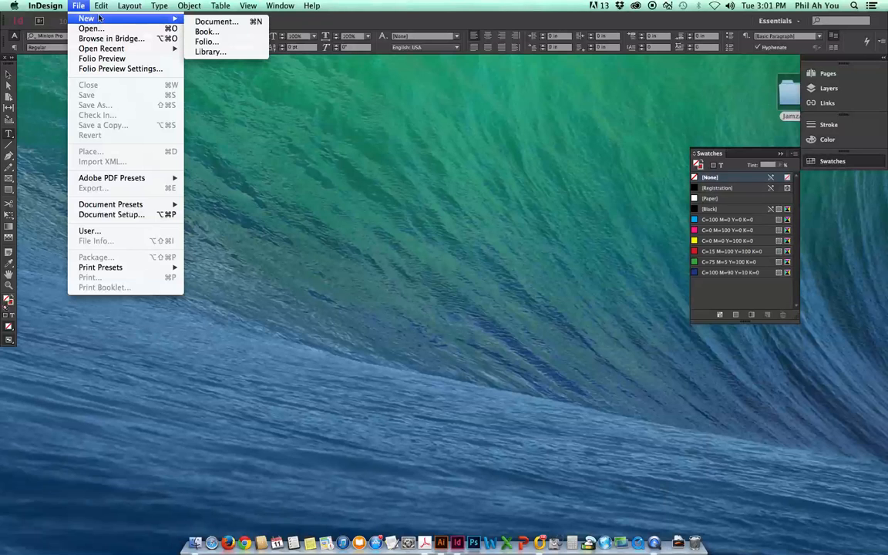
{"action": "left_click", "coordinate": [197, 22]}
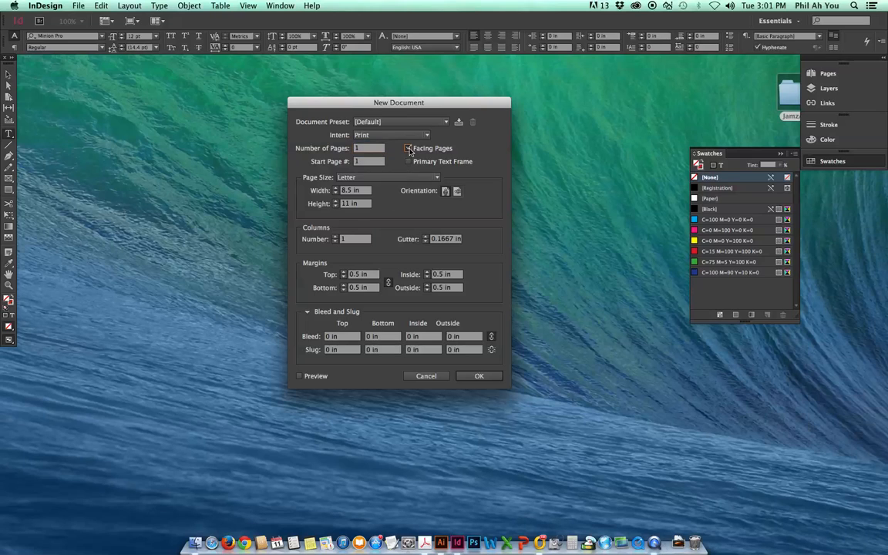
{"action": "left_click", "coordinate": [409, 149]}
{"action": "double_click", "coordinate": [352, 190]}
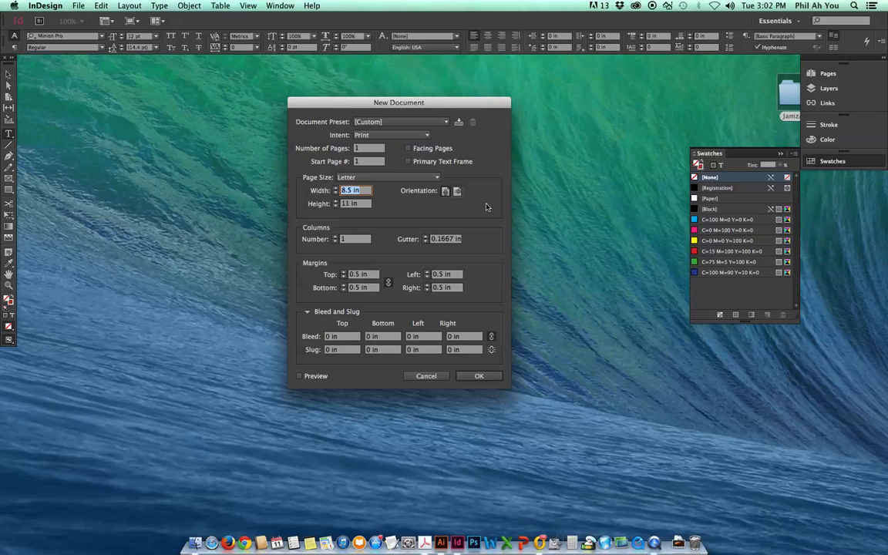
{"action": "type", "text": "15"}
{"action": "key", "text": "Tab"}
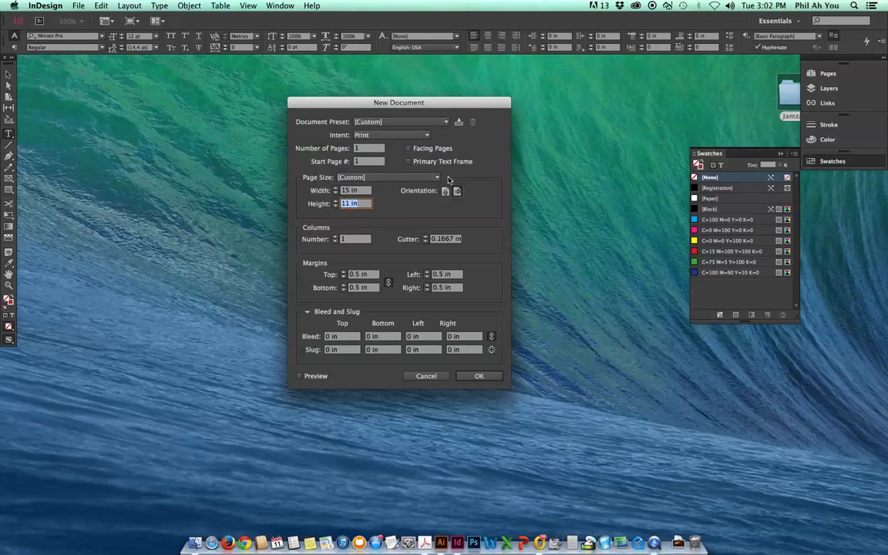
{"action": "type", "text": "8.5"}
- Set a 0.125 in bleed on all sides of the new document and create it
{"action": "left_click", "coordinate": [307, 312]}
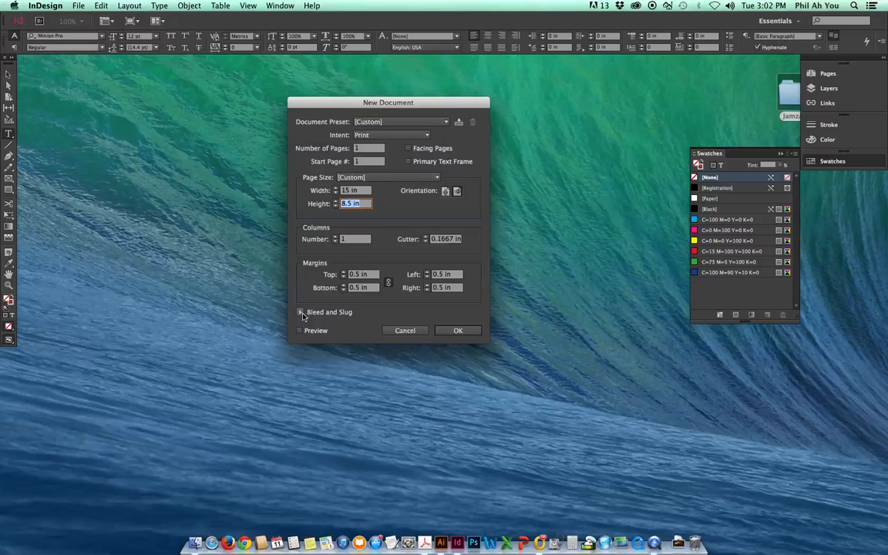
{"action": "left_click", "coordinate": [333, 337]}
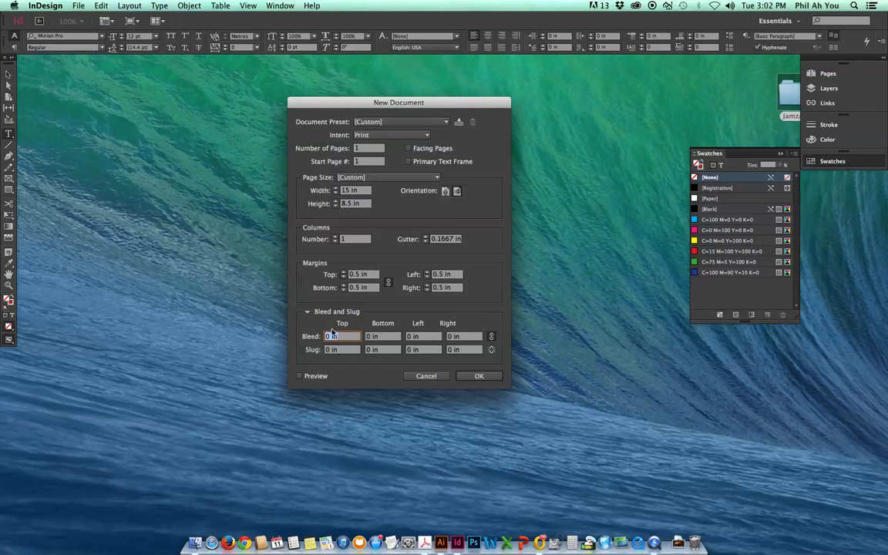
{"action": "type", "text": ".125"}
{"action": "key", "text": "Tab"}
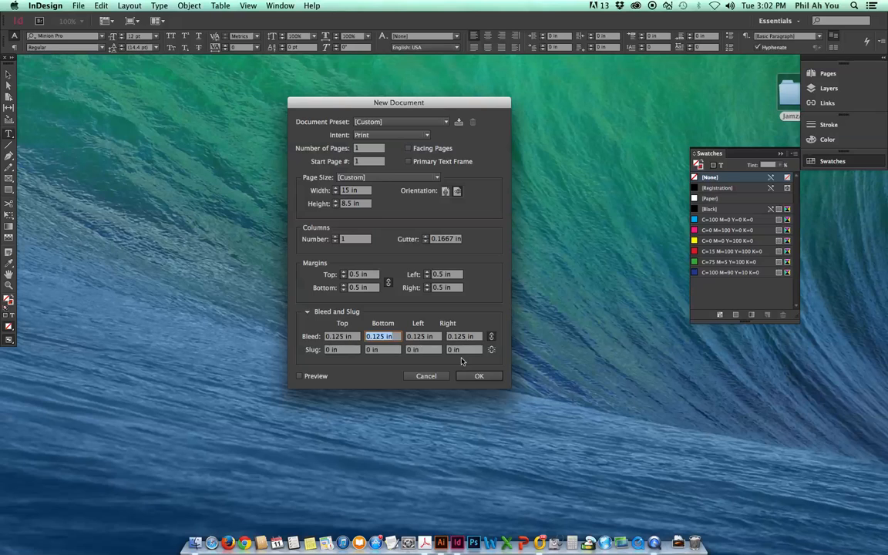
{"action": "left_click", "coordinate": [478, 375]}
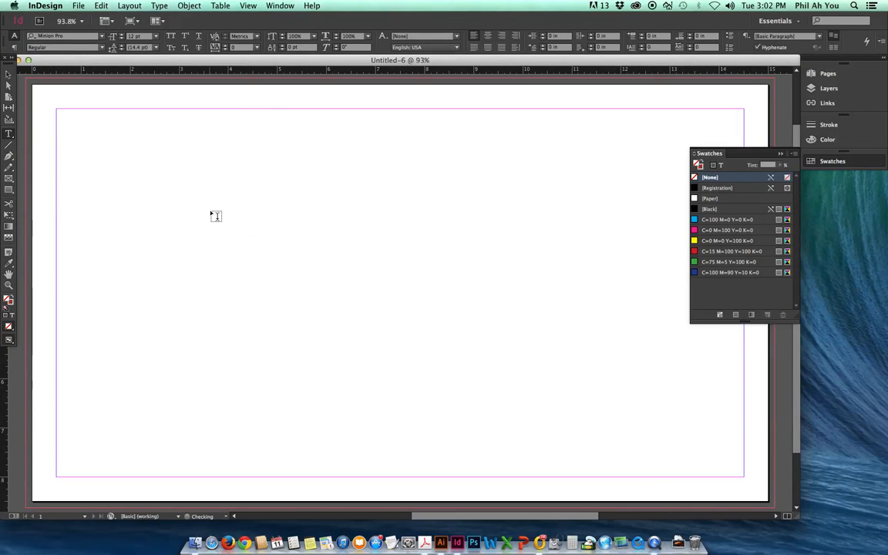
- Draw a rectangular graphics frame of 15.25 by 8.75 in covering the whole page out to the bleed guides
{"action": "left_click_drag", "start_coordinate": [65, 59], "coordinate": [83, 62]}
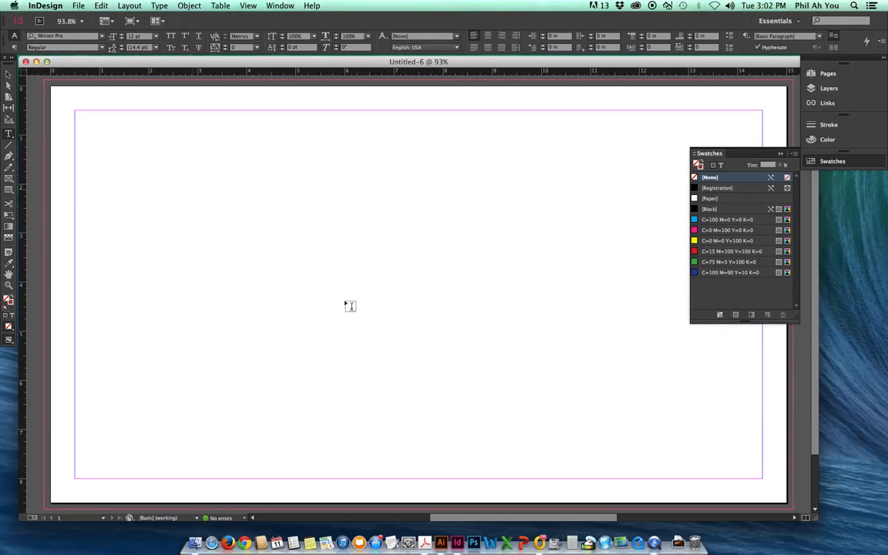
{"action": "left_click_drag", "start_coordinate": [813, 515], "coordinate": [790, 510]}
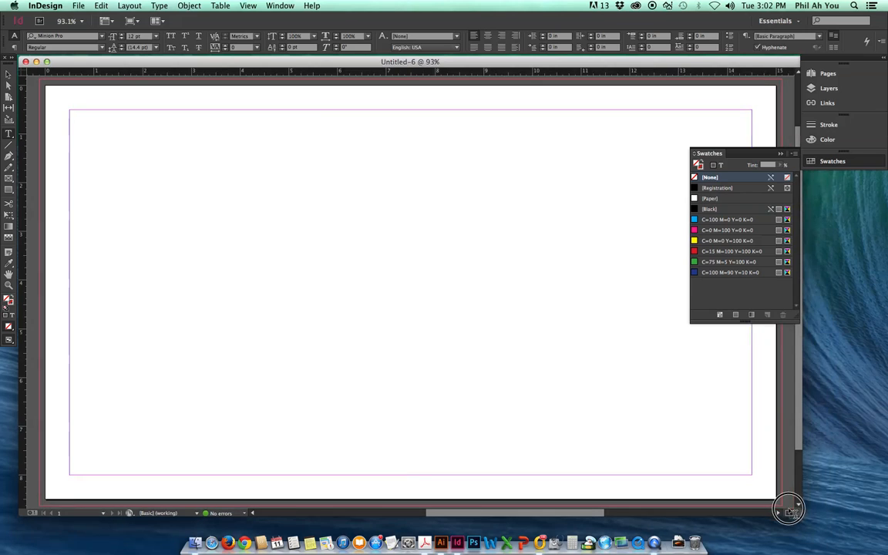
{"action": "left_click", "coordinate": [10, 179]}
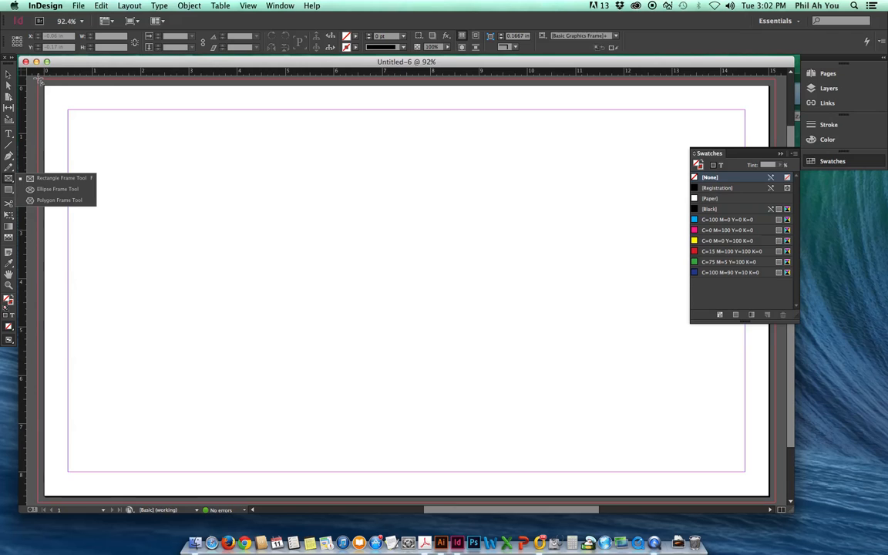
{"action": "left_click_drag", "start_coordinate": [38, 79], "coordinate": [777, 503]}
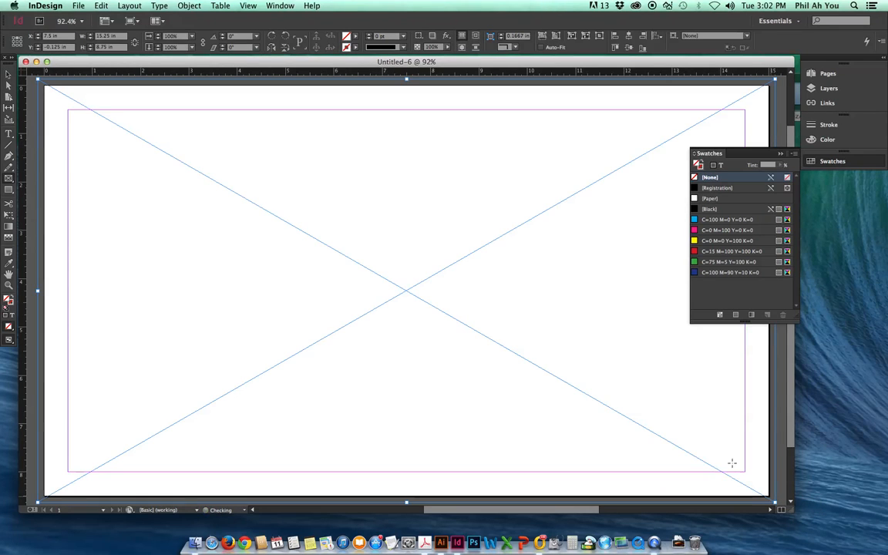
- Place JAMZ-AD-green.tif from the JamzAd folder into the full-bleed frame
{"action": "left_click", "coordinate": [7, 74]}
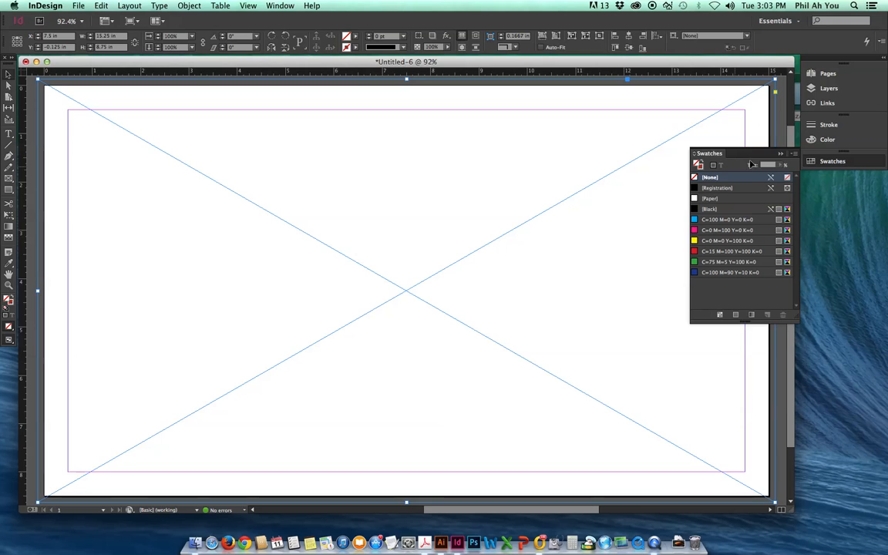
{"action": "left_click", "coordinate": [79, 5]}
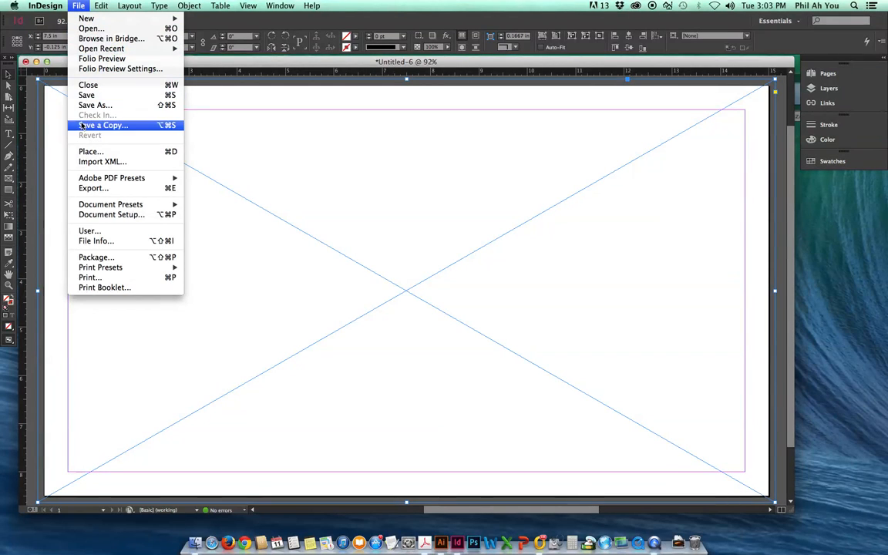
{"action": "left_click", "coordinate": [91, 152]}
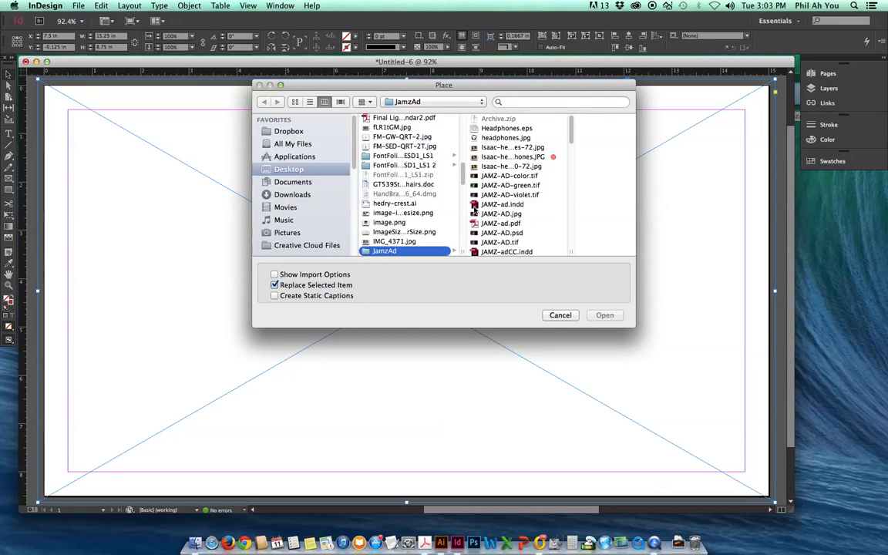
{"action": "left_click", "coordinate": [511, 185]}
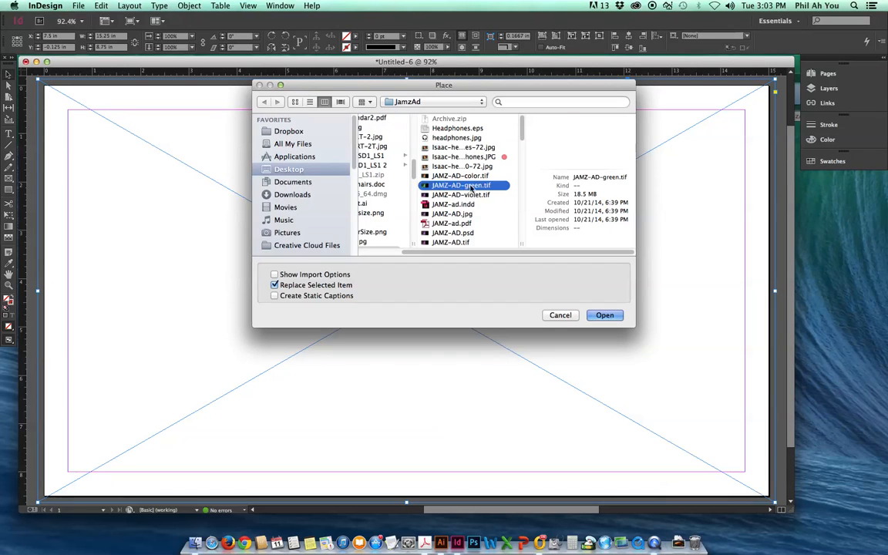
{"action": "left_click", "coordinate": [605, 315]}
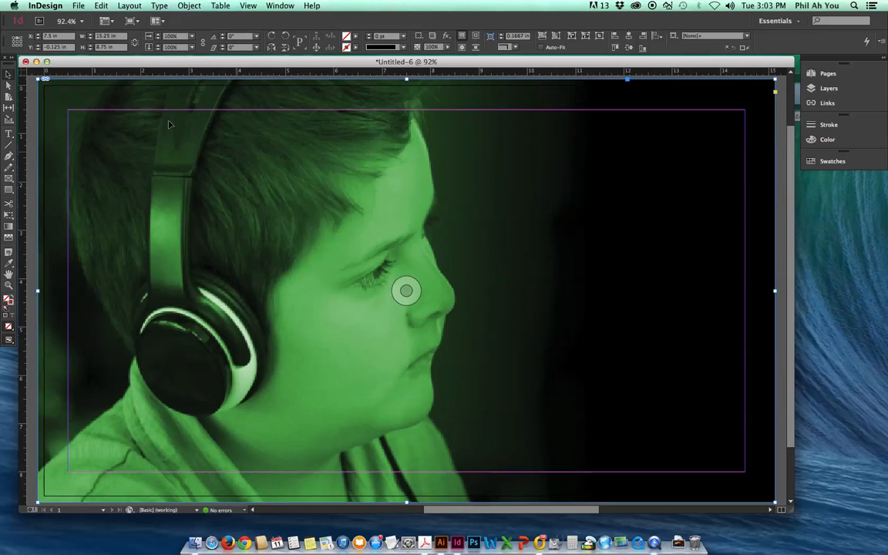
- Copy the green image frame and paste the duplicate in place exactly over the original
{"action": "left_click", "coordinate": [101, 7]}
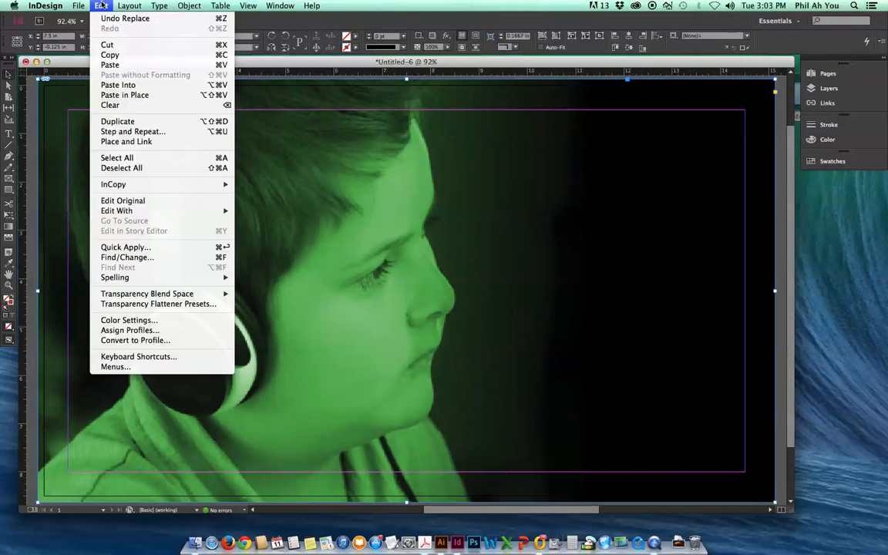
{"action": "left_click", "coordinate": [100, 17]}
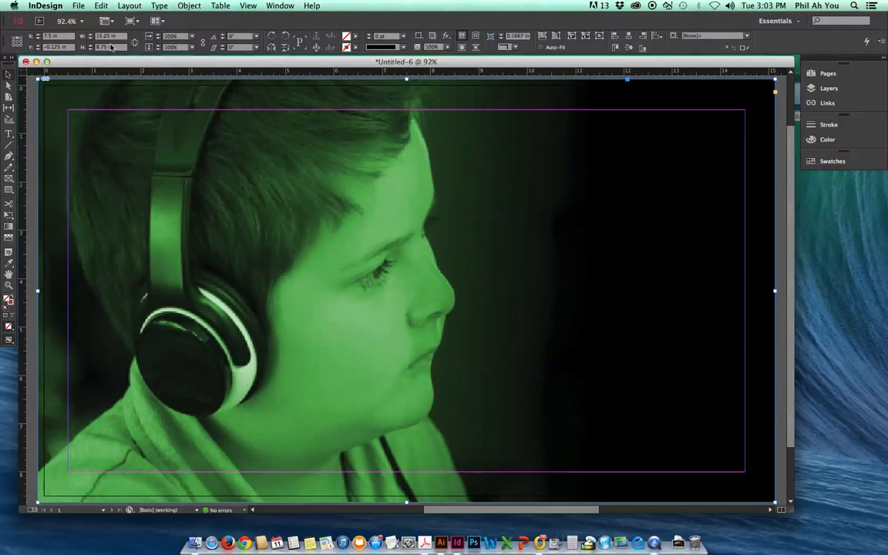
{"action": "left_click", "coordinate": [103, 6]}
{"action": "left_click", "coordinate": [113, 56]}
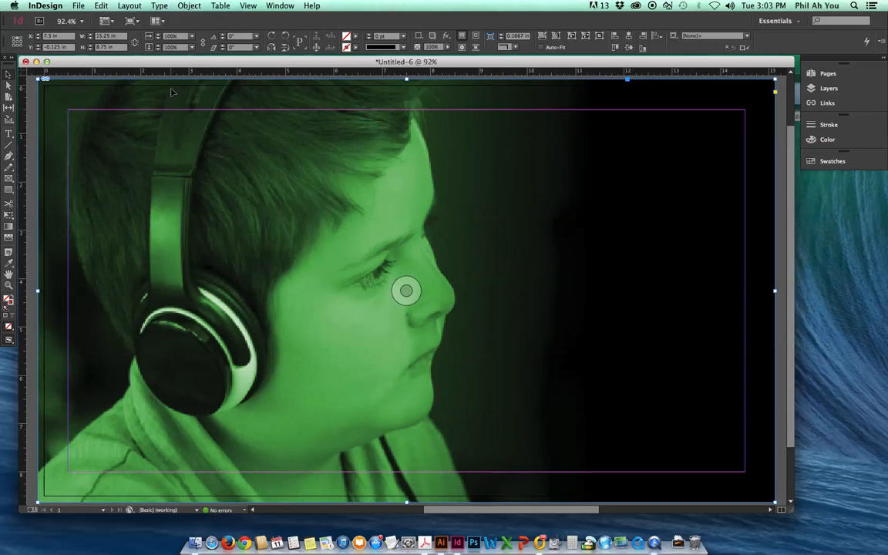
{"action": "key", "text": "super+minus"}
{"action": "key", "text": "super+minus"}
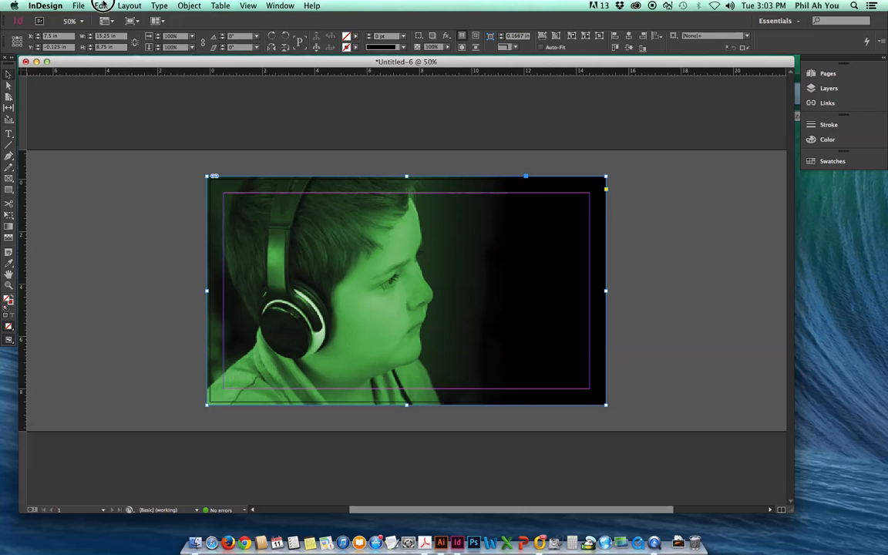
{"action": "left_click", "coordinate": [98, 6]}
{"action": "left_click", "coordinate": [145, 94]}
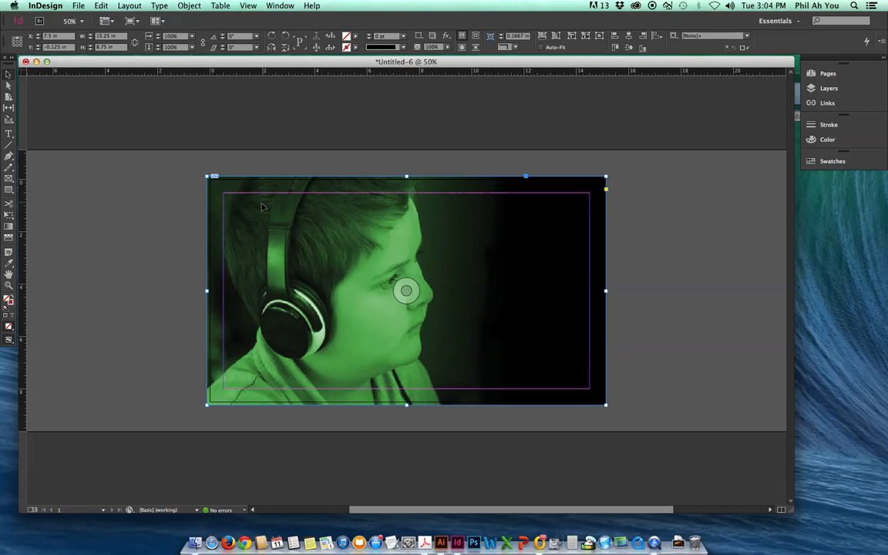
{"action": "left_click_drag", "start_coordinate": [261, 202], "coordinate": [304, 191]}
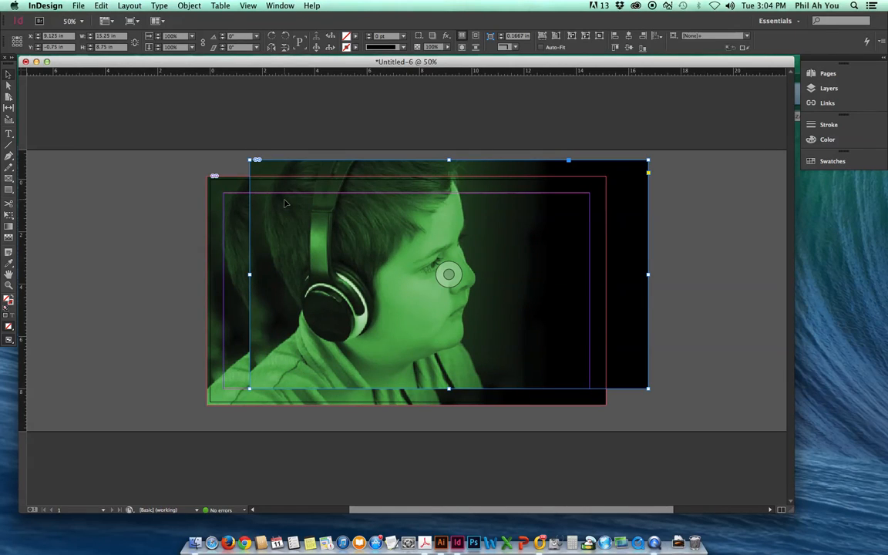
{"action": "key", "text": "super+z"}
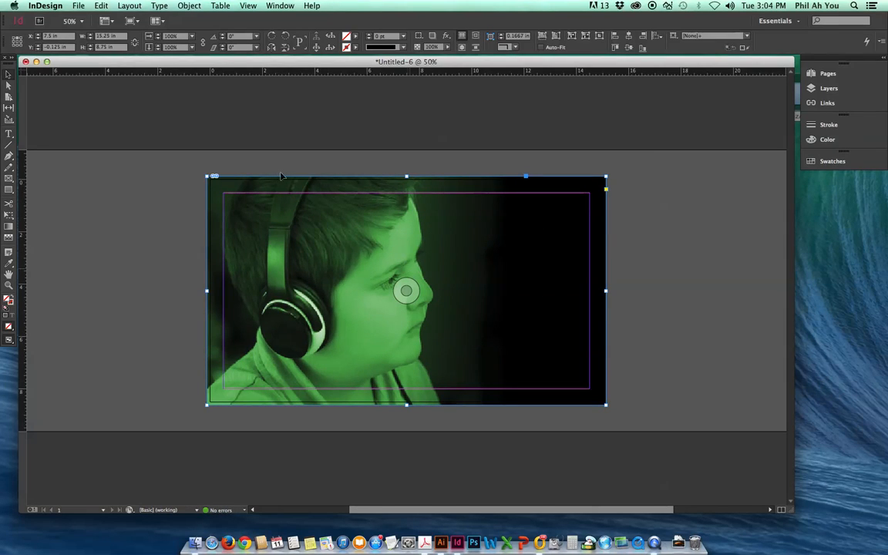
- Replace the image in the duplicate frame with JAMZ-AD-color.tif from the JamzAd folder
{"action": "left_click", "coordinate": [79, 6]}
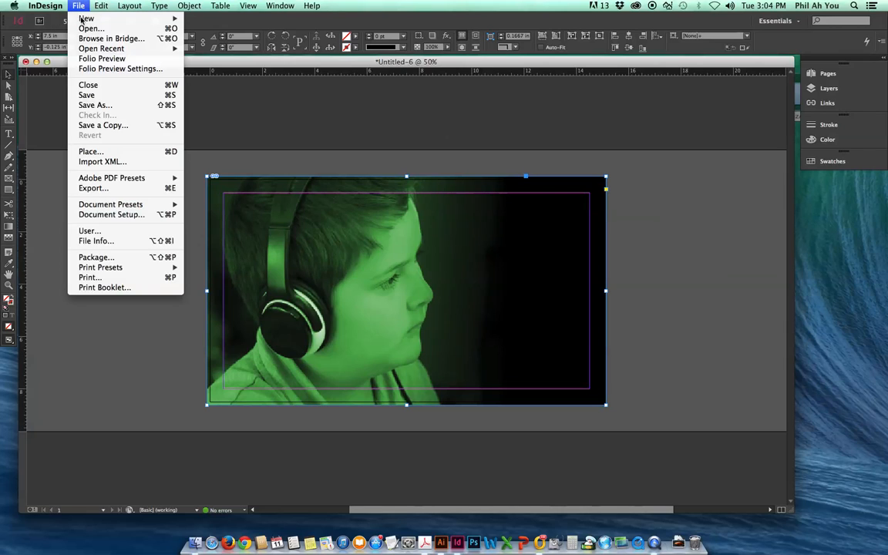
{"action": "left_click", "coordinate": [96, 154]}
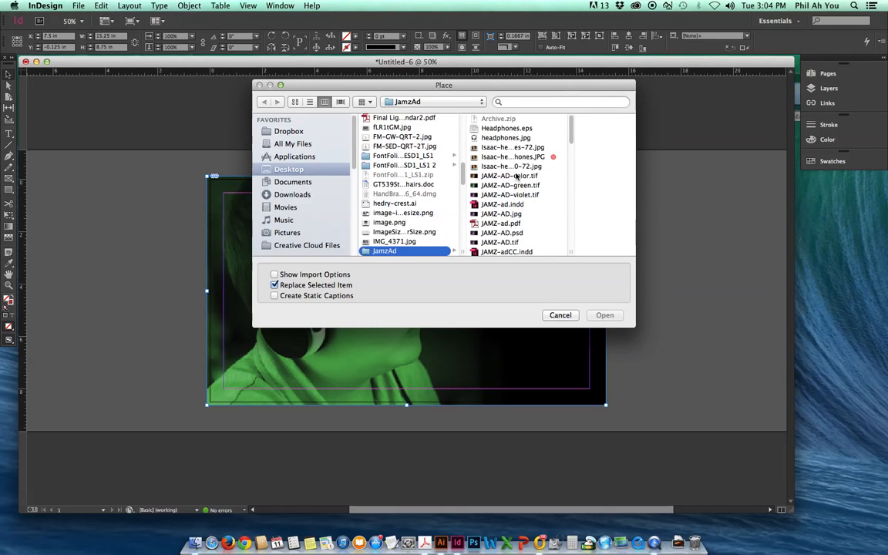
{"action": "left_click", "coordinate": [511, 176]}
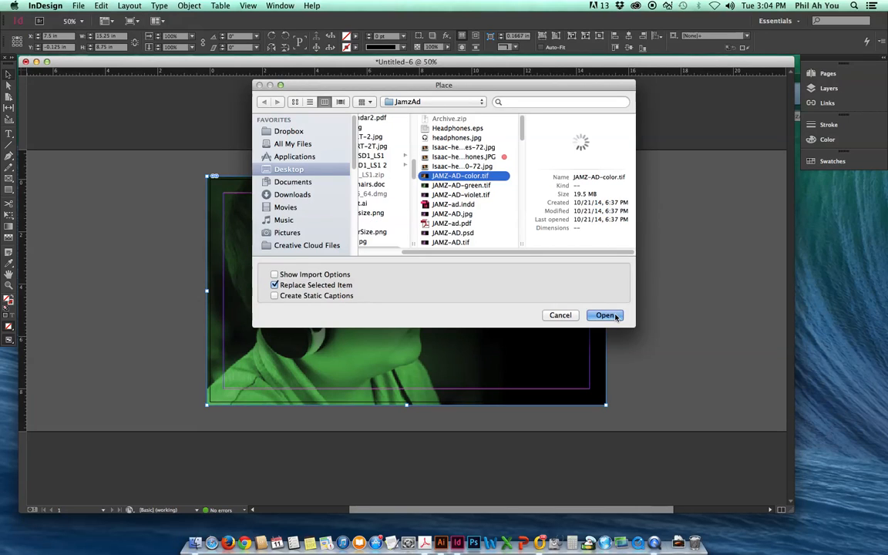
{"action": "left_click", "coordinate": [606, 315]}
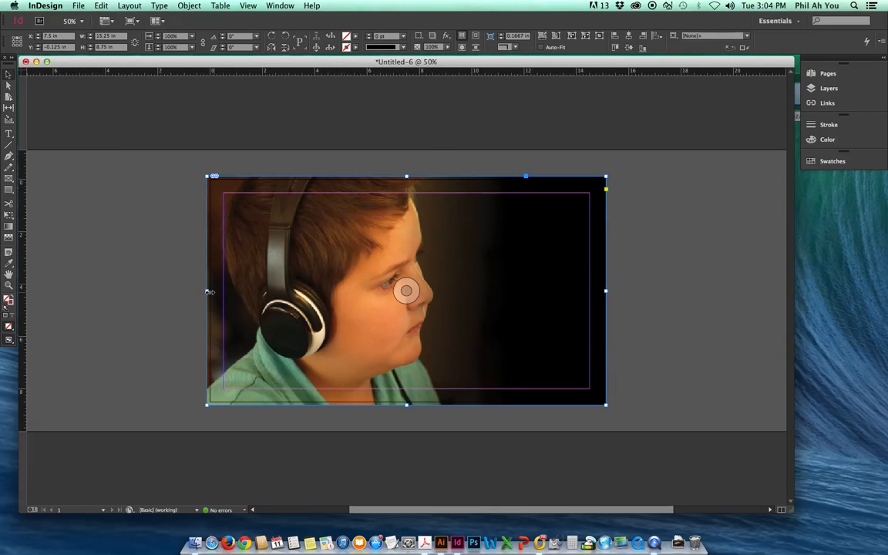
- Crop the colour image's frame from both sides to about 5.4 in wide around the headphones, and deselect it
{"action": "left_click_drag", "start_coordinate": [210, 292], "coordinate": [237, 290]}
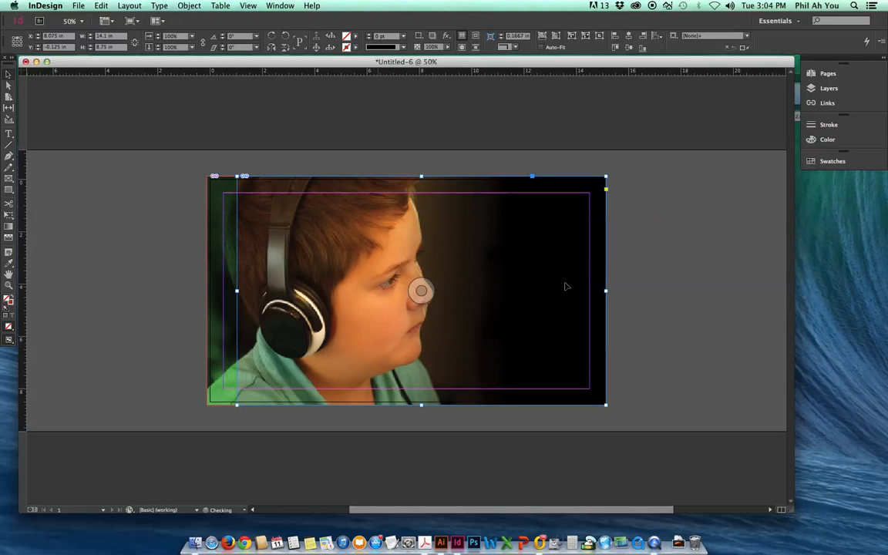
{"action": "left_click_drag", "start_coordinate": [606, 290], "coordinate": [378, 297]}
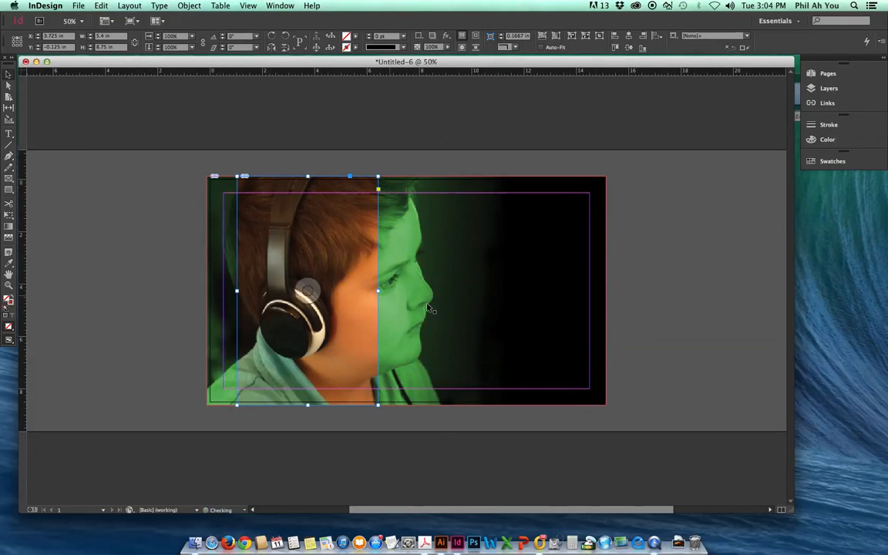
{"action": "left_click", "coordinate": [617, 312]}
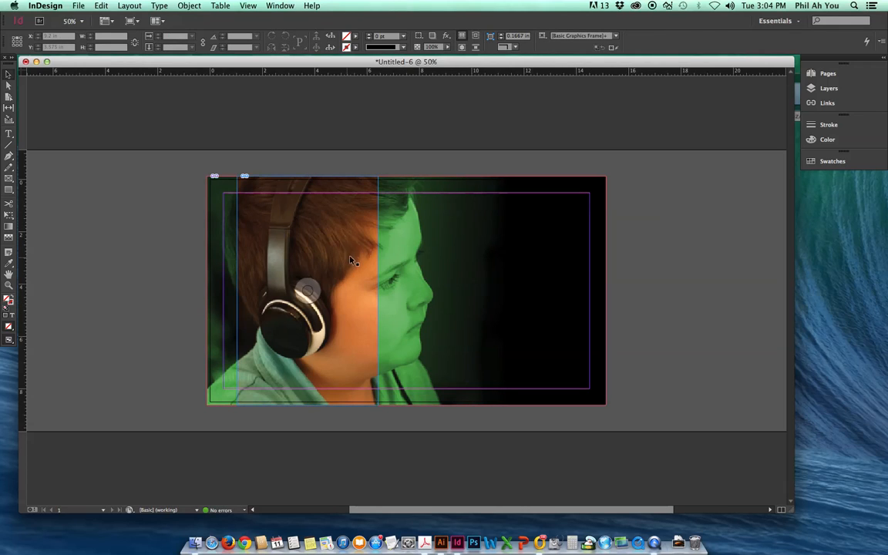
- Apply a Photoshop Path clipping path to the cropped colour image so only the headphones remain, and deselect it
{"action": "left_click", "coordinate": [337, 200]}
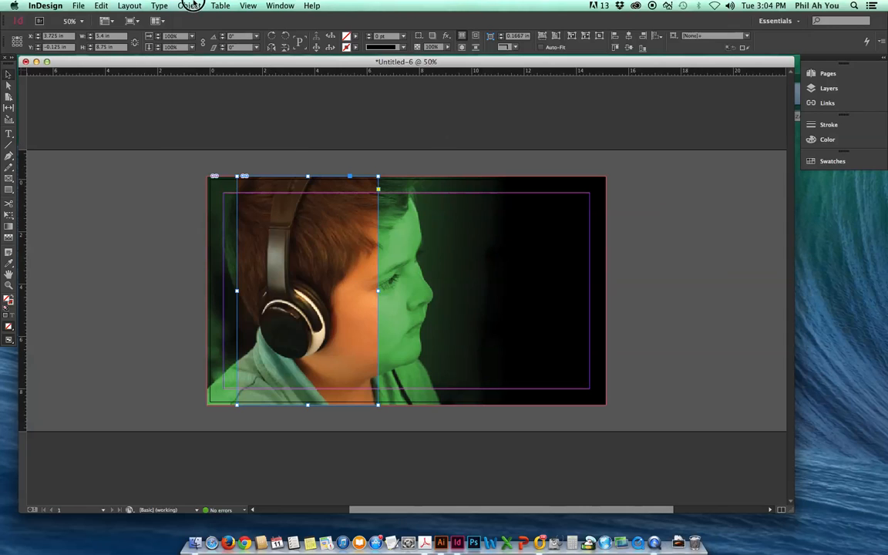
{"action": "left_click", "coordinate": [190, 6]}
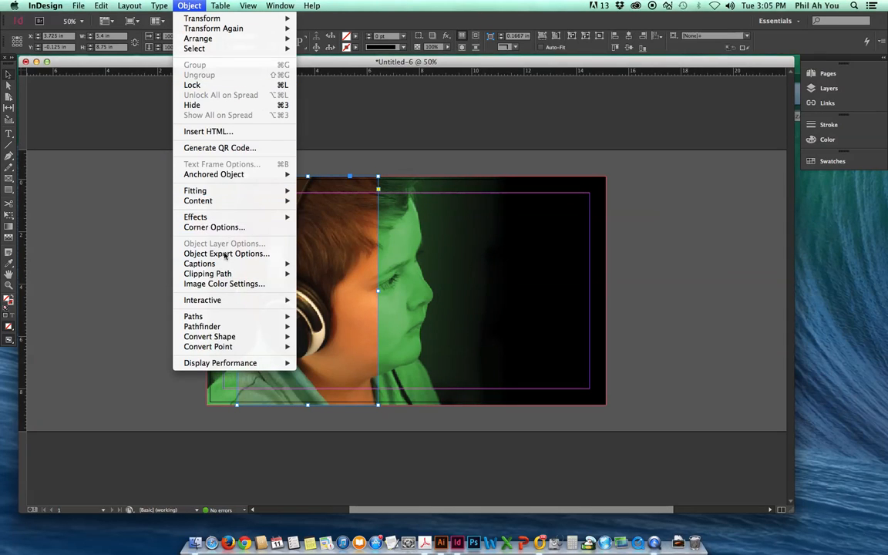
{"action": "mouse_move", "coordinate": [230, 274]}
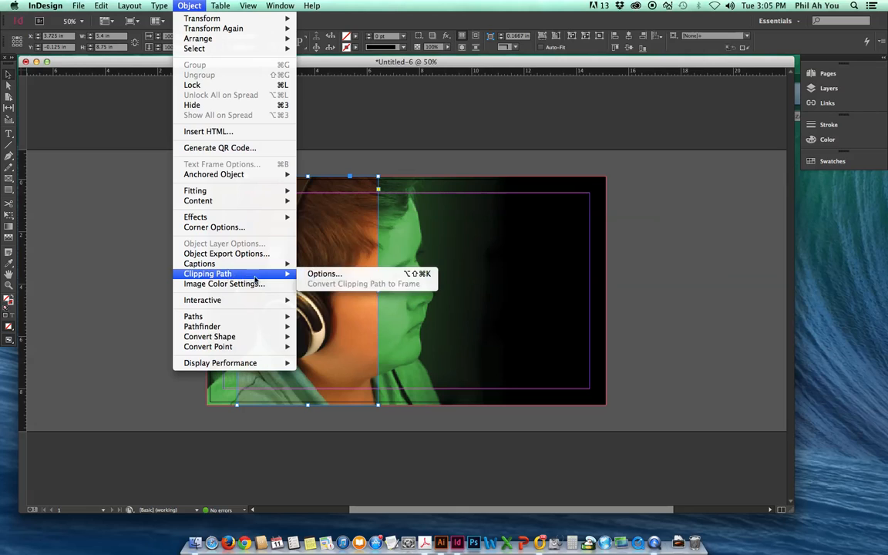
{"action": "left_click", "coordinate": [337, 275]}
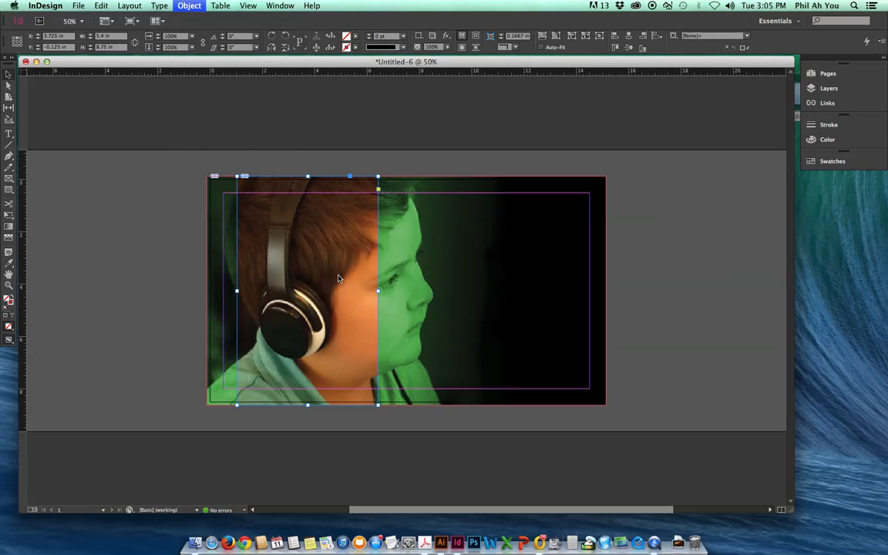
{"action": "left_click", "coordinate": [386, 217]}
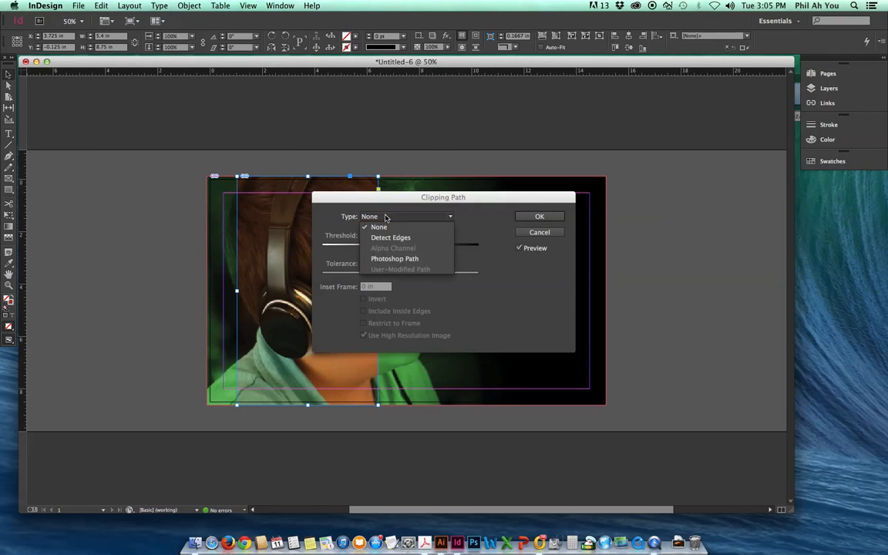
{"action": "left_click", "coordinate": [391, 263]}
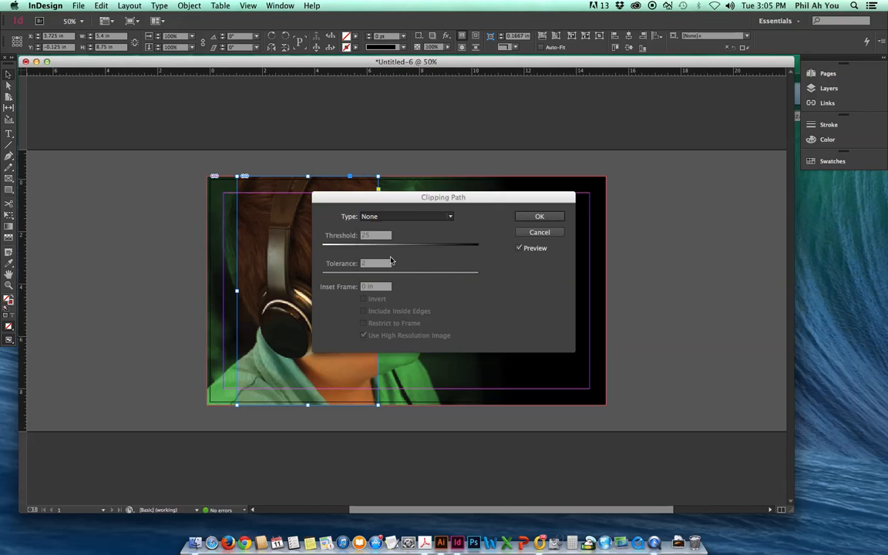
{"action": "left_click", "coordinate": [531, 217]}
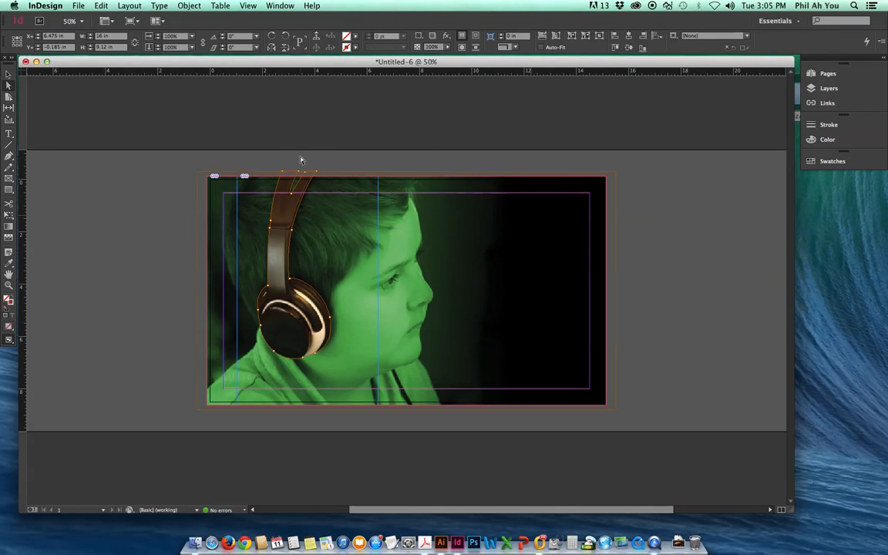
{"action": "left_click", "coordinate": [164, 214]}
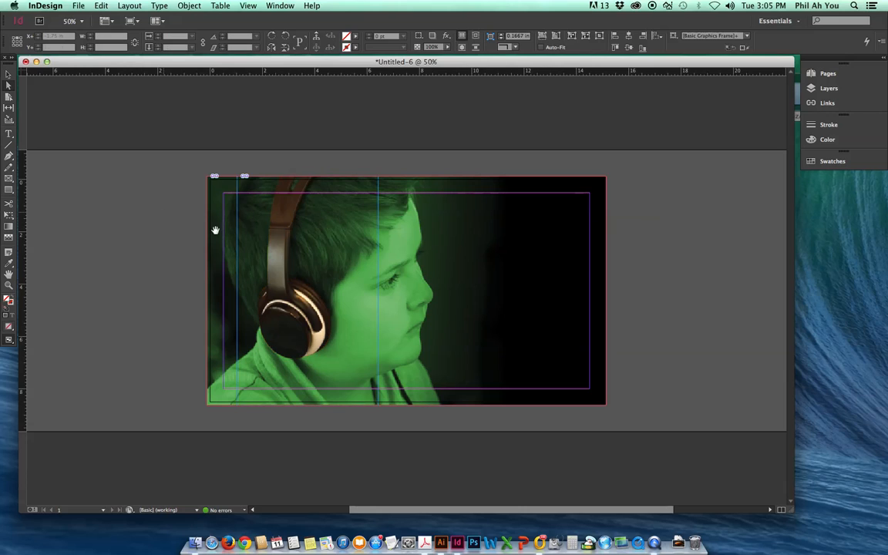
{"action": "left_click", "coordinate": [205, 287]}
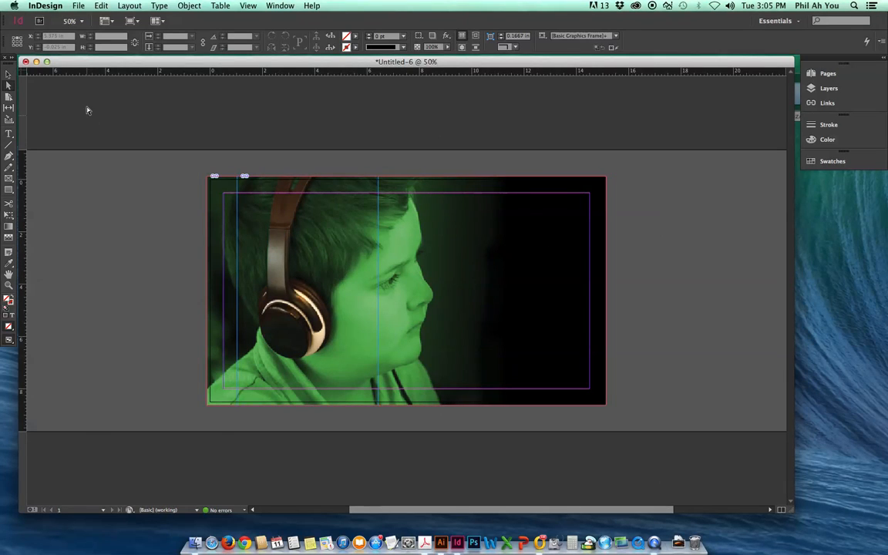
- Save the document as Jamz AddTutorial.indd in the JamzAd folder
{"action": "left_click", "coordinate": [7, 75]}
{"action": "left_click", "coordinate": [80, 6]}
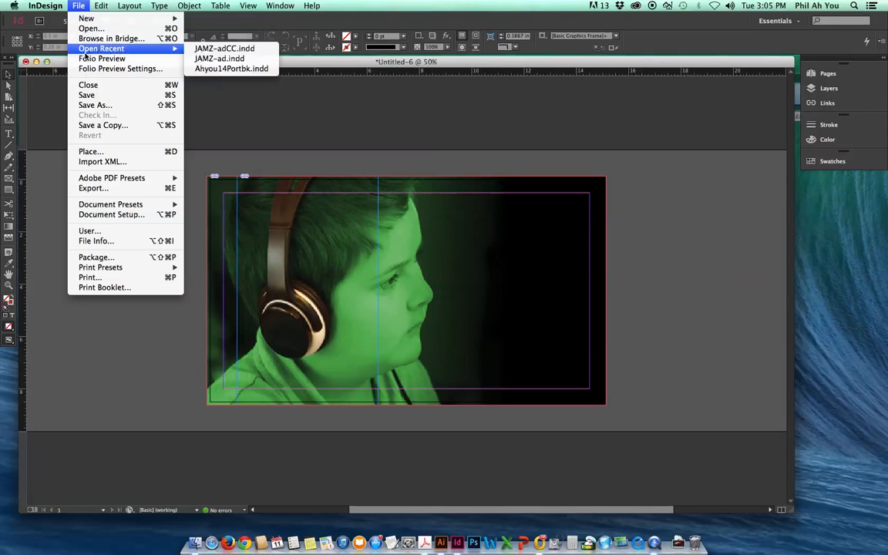
{"action": "left_click", "coordinate": [89, 105]}
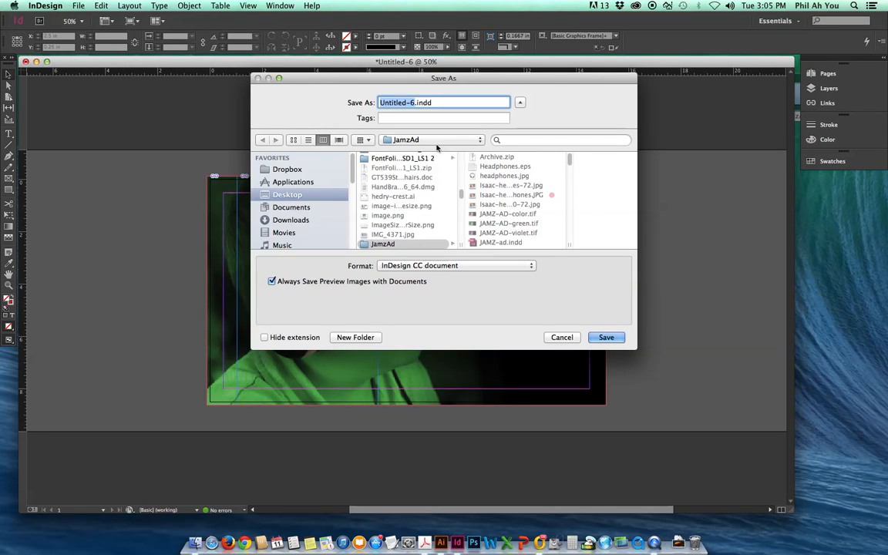
{"action": "type", "text": "Jam"}
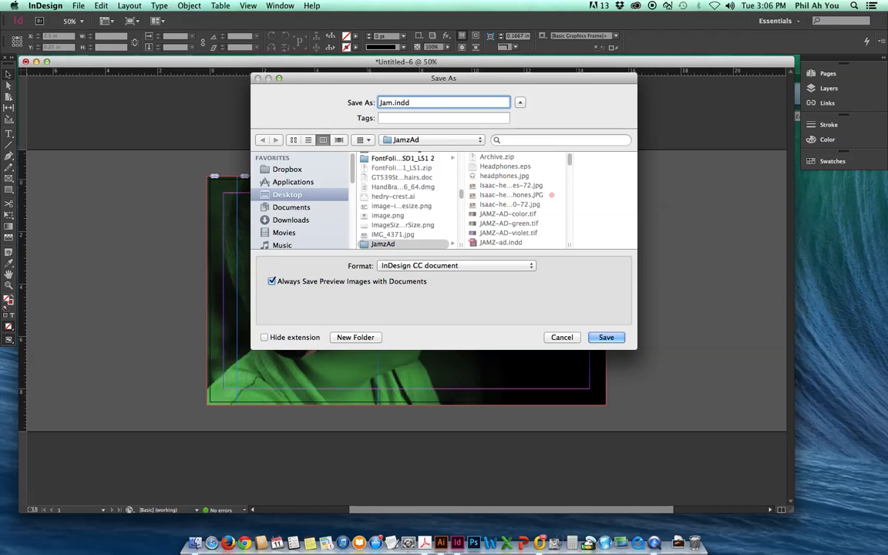
{"action": "type", "text": "z AddTutori"}
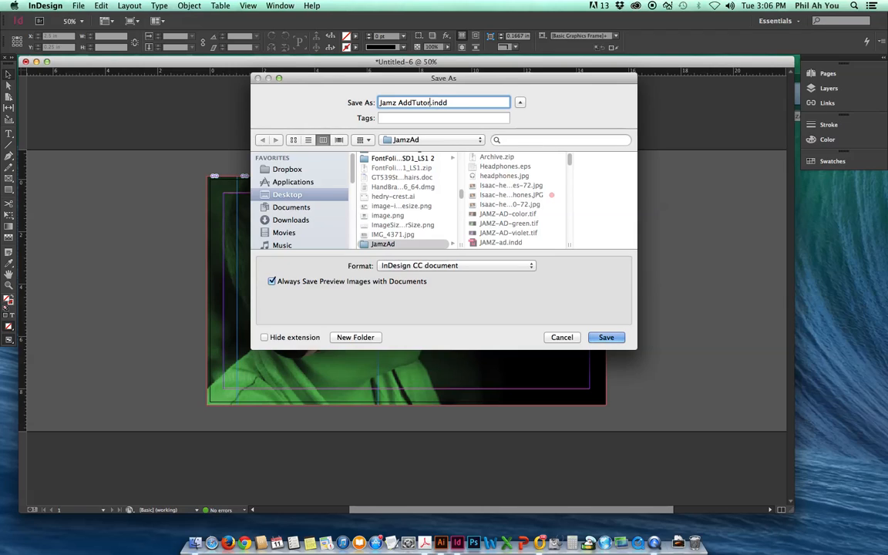
{"action": "type", "text": "al"}
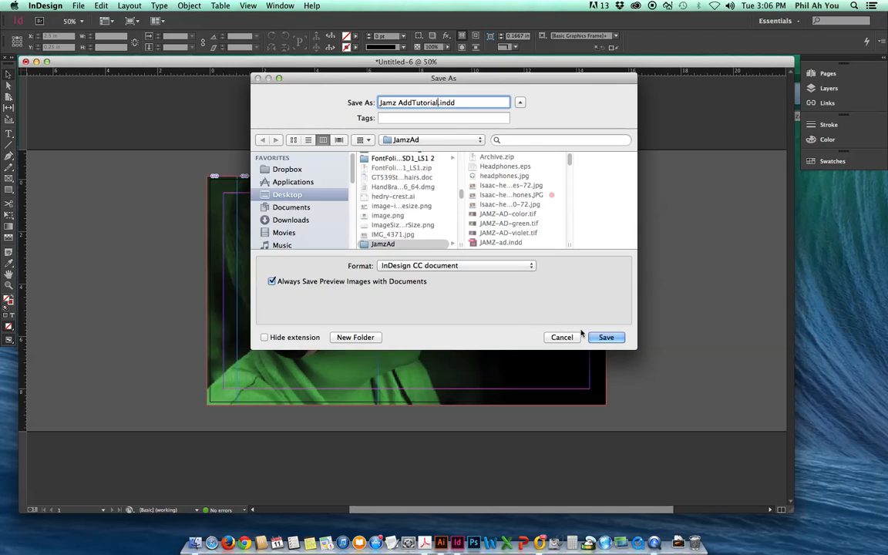
{"action": "left_click", "coordinate": [615, 339]}
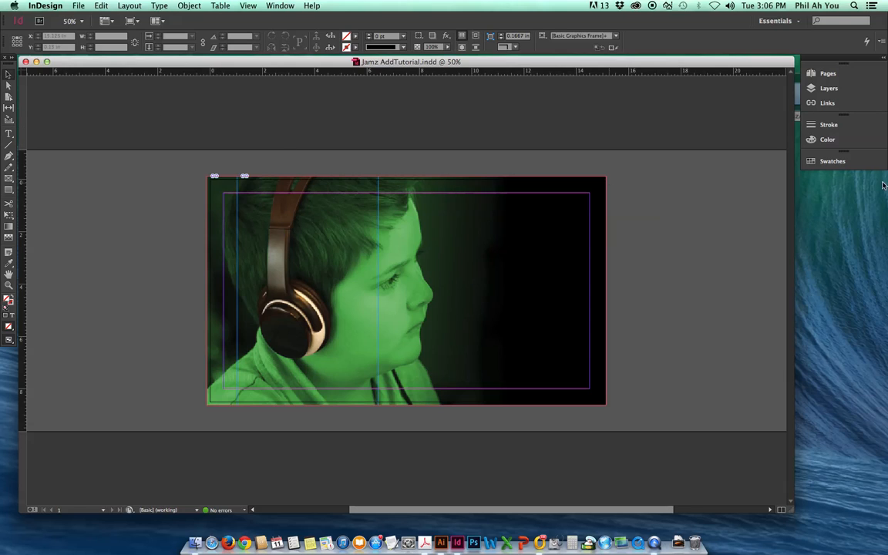
- View headphones.jpg in Preview and close it
{"action": "key", "text": "Tab"}
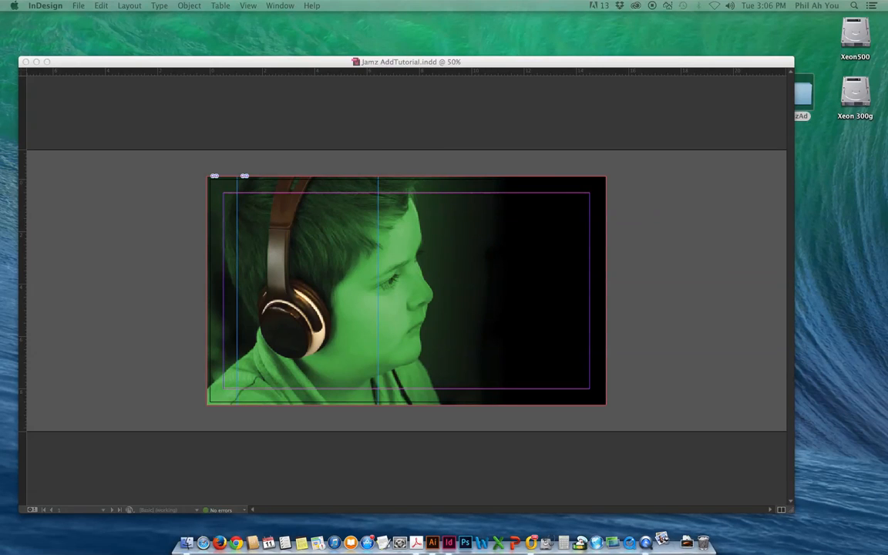
{"action": "left_click_drag", "start_coordinate": [887, 420], "coordinate": [465, 546]}
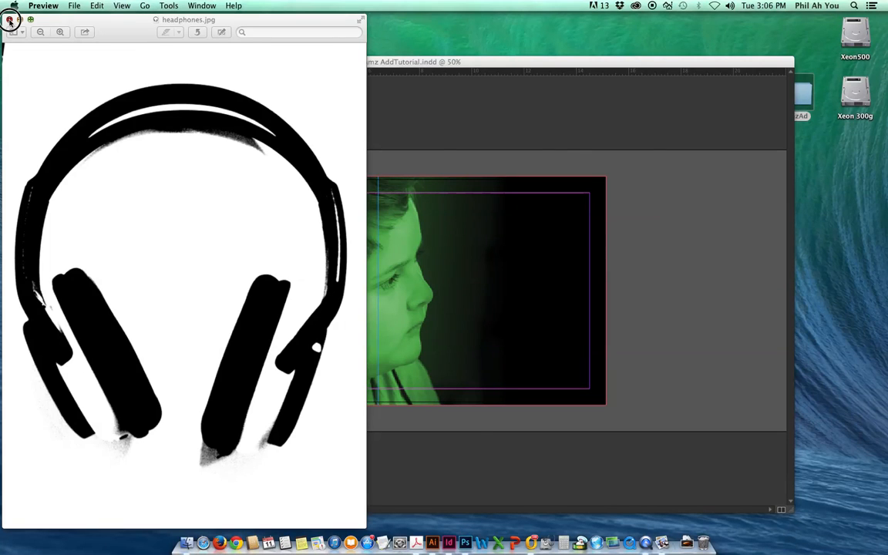
{"action": "left_click", "coordinate": [10, 20]}
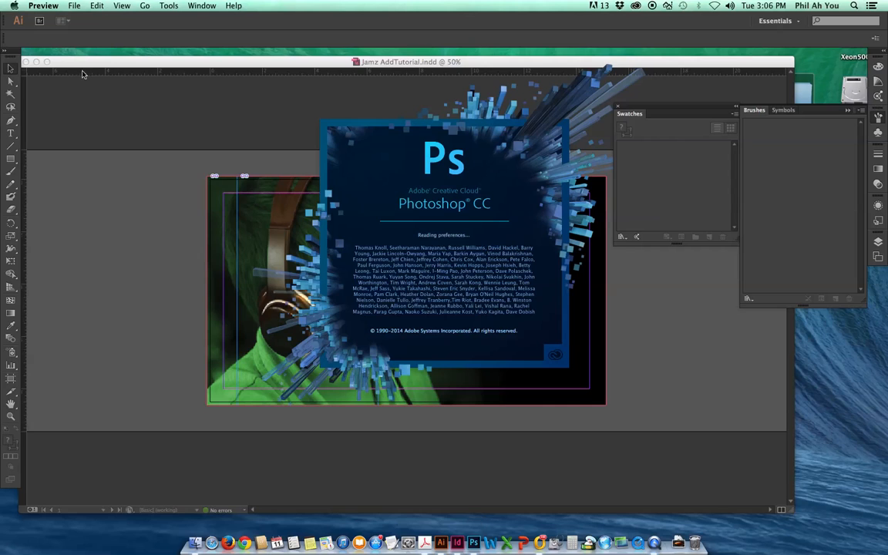
- Create a one-artboard Letter document in Illustrator, 11 by 8.5 in landscape
{"action": "left_click", "coordinate": [84, 5]}
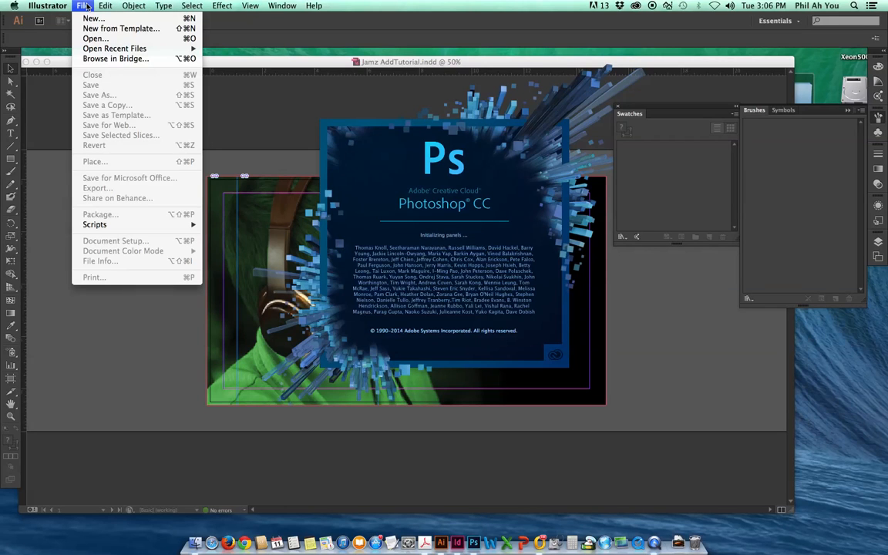
{"action": "left_click", "coordinate": [94, 18]}
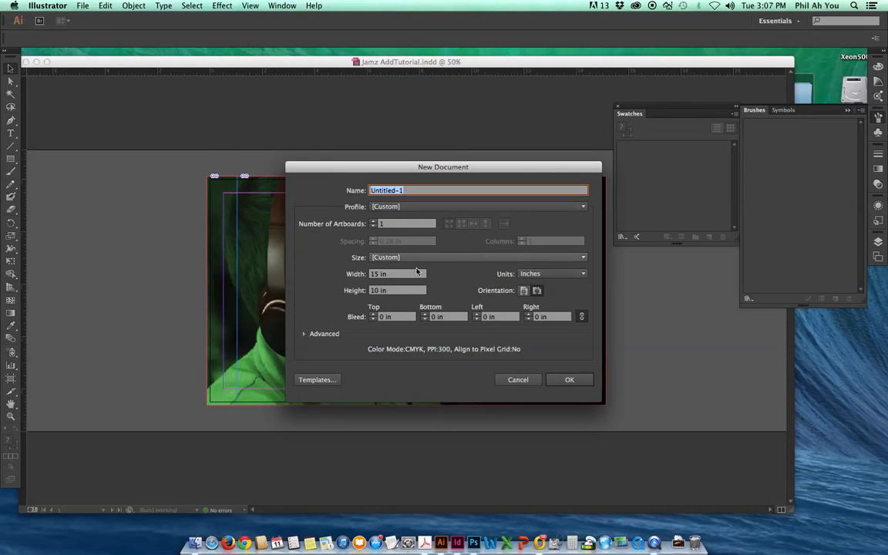
{"action": "left_click", "coordinate": [413, 260]}
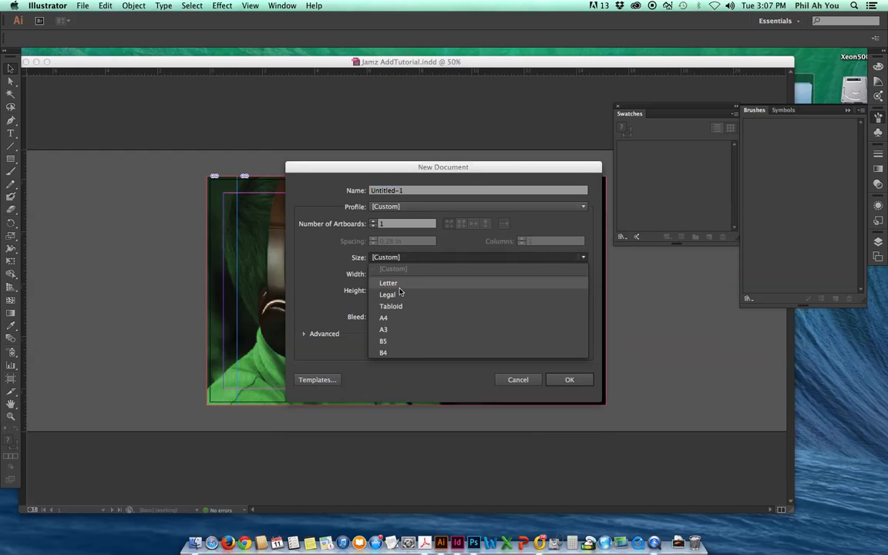
{"action": "left_click", "coordinate": [400, 291]}
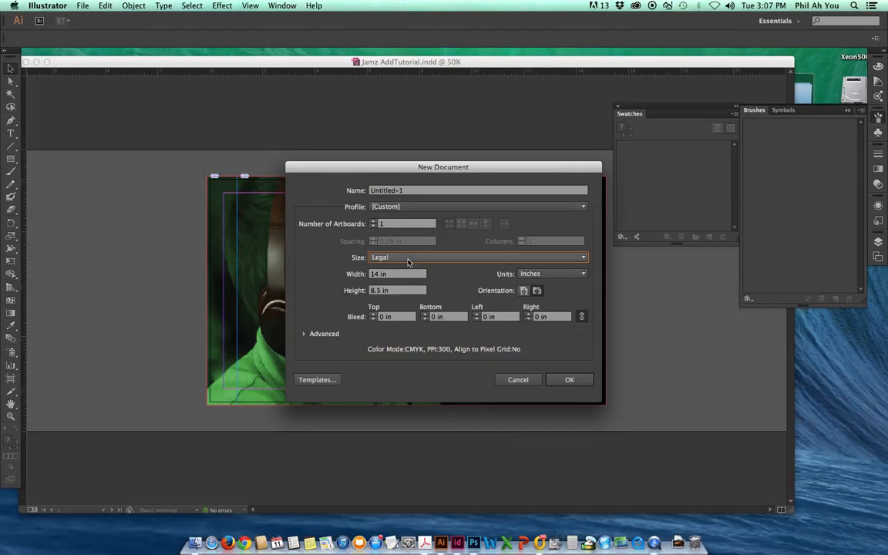
{"action": "left_click", "coordinate": [409, 259]}
{"action": "left_click", "coordinate": [399, 285]}
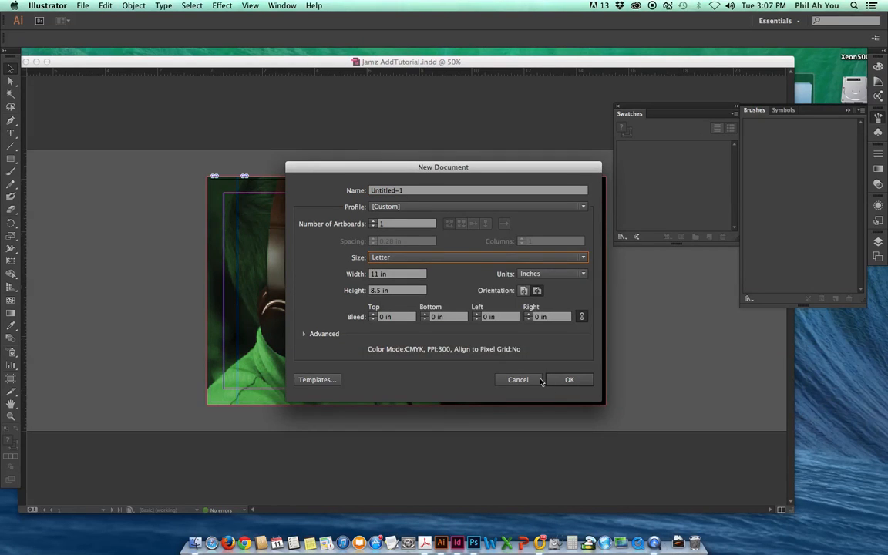
{"action": "left_click", "coordinate": [568, 381]}
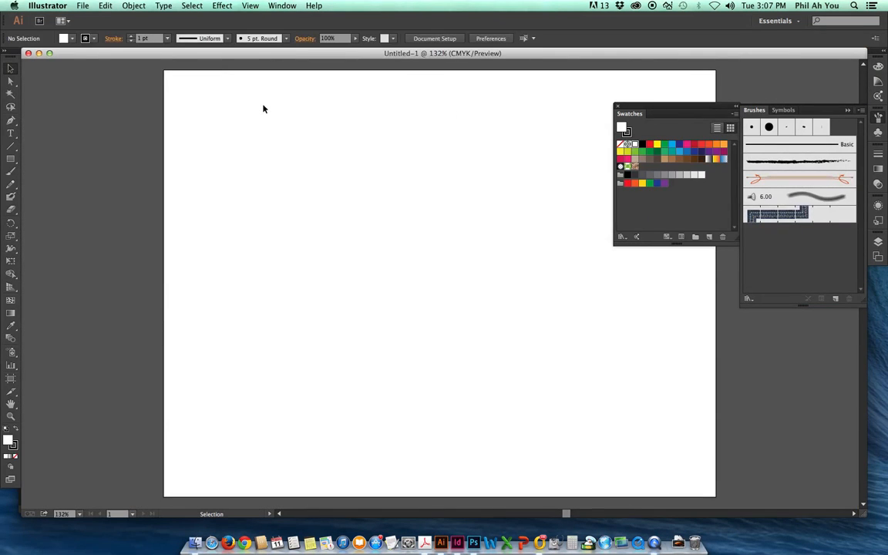
- Start placing an image in the Illustrator document, and dismiss the Photoshop crash notices without sending a report
{"action": "left_click", "coordinate": [82, 6]}
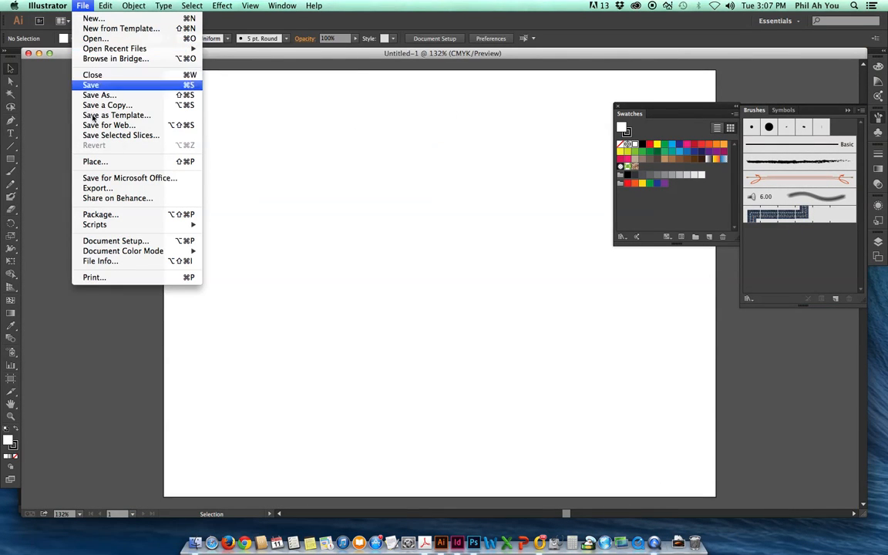
{"action": "left_click", "coordinate": [112, 162]}
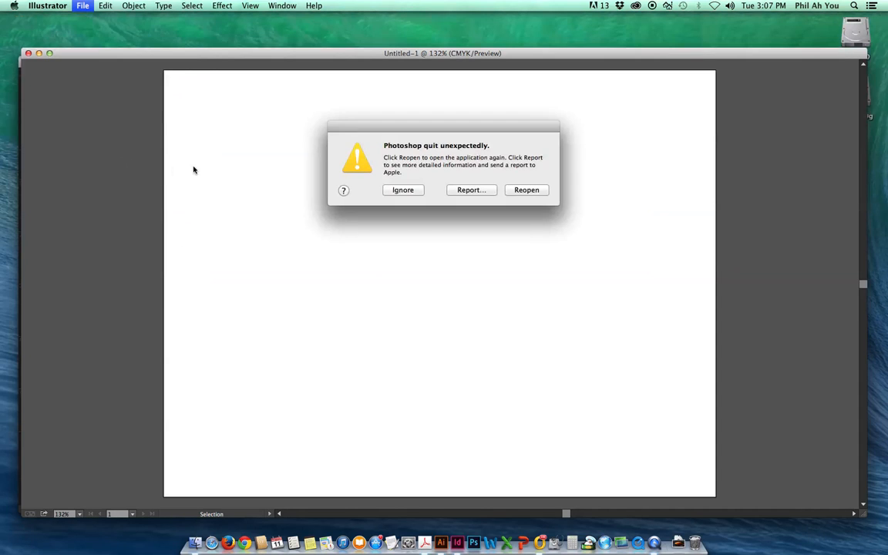
{"action": "left_click", "coordinate": [420, 192]}
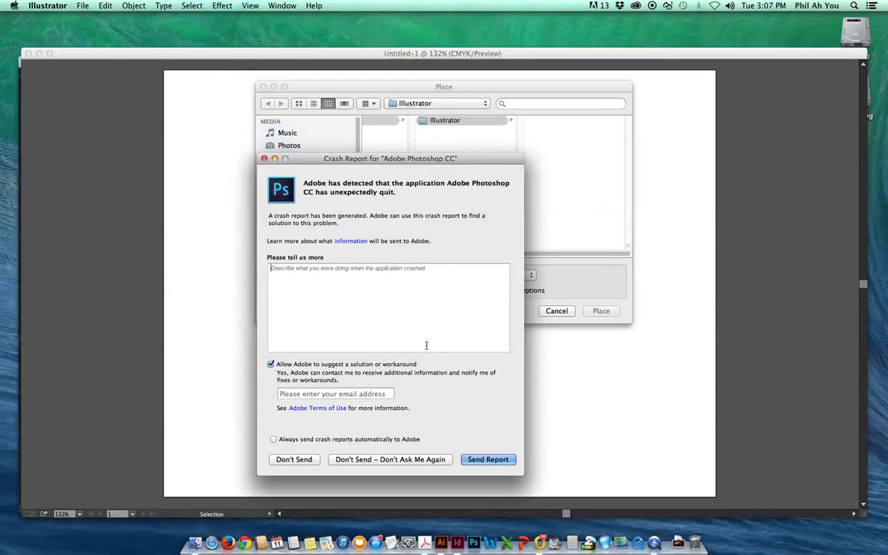
{"action": "left_click", "coordinate": [293, 460]}
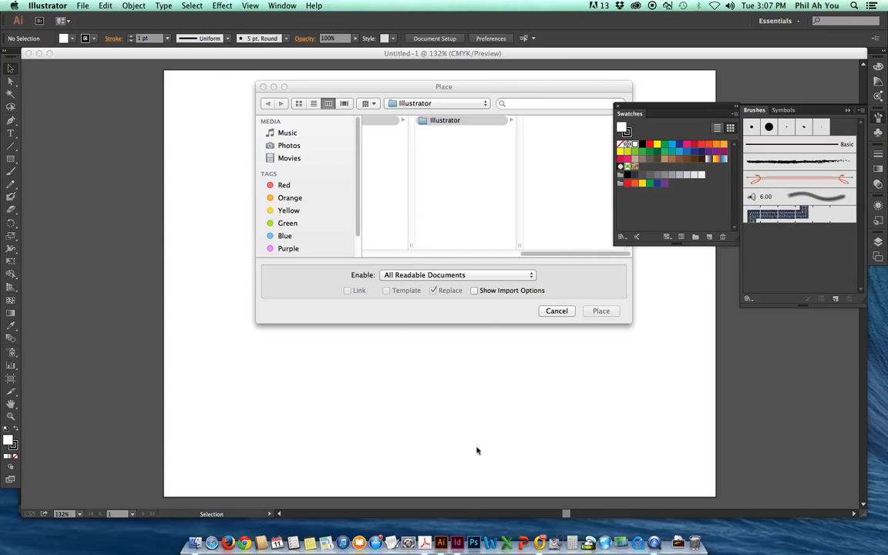
- Relaunch Illustrator, dismiss its crash notices without sending a report, and switch back to the InDesign ad
{"action": "left_click", "coordinate": [442, 544]}
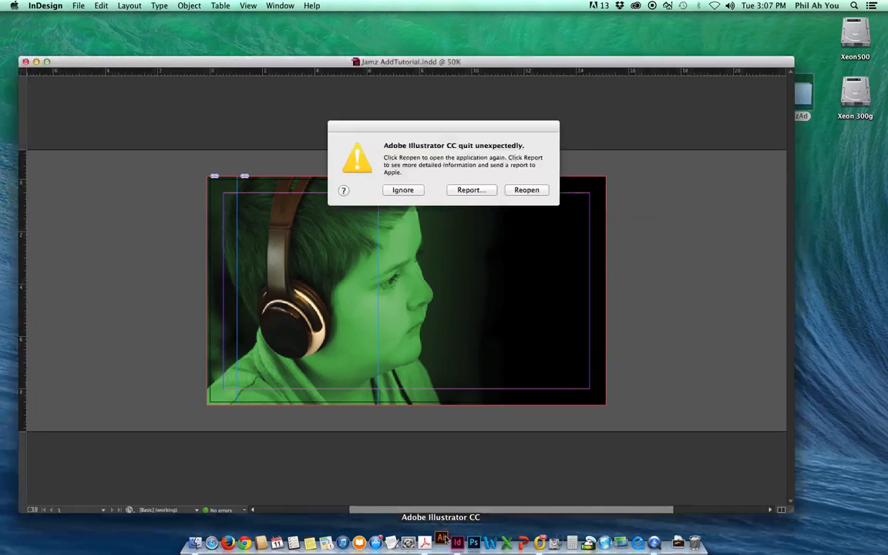
{"action": "left_click", "coordinate": [403, 190]}
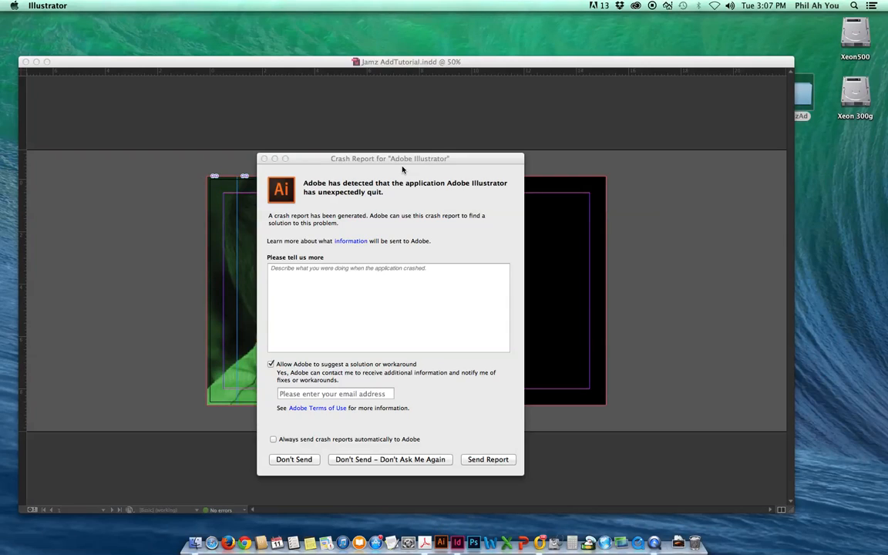
{"action": "left_click", "coordinate": [265, 159]}
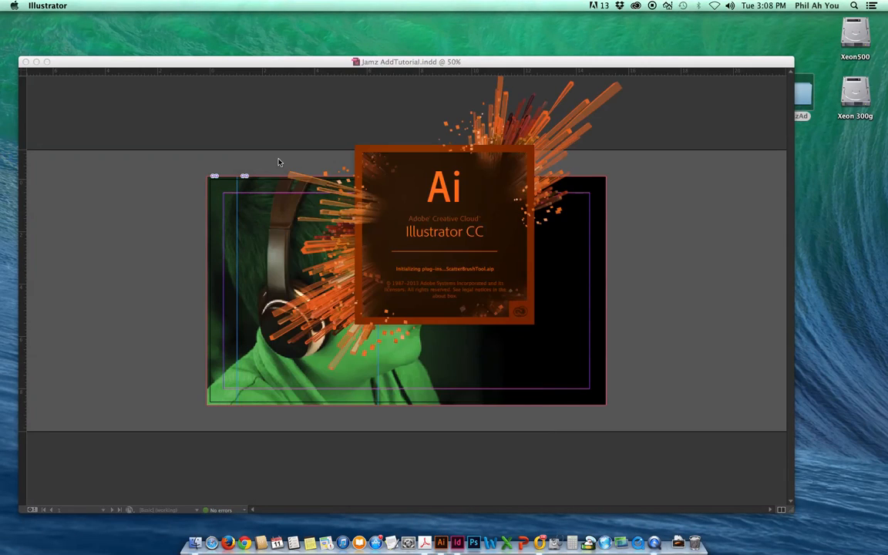
{"action": "left_click", "coordinate": [279, 162]}
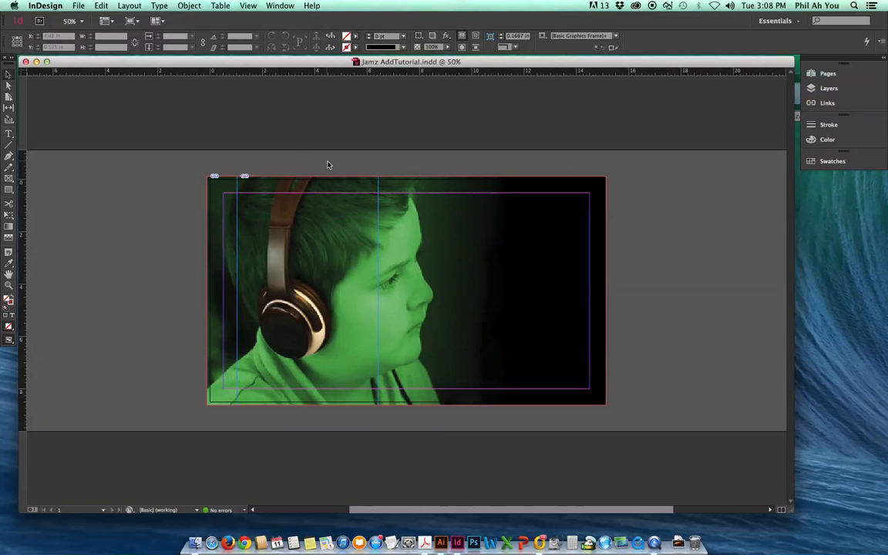
- Add a text frame about 5.05 by 2.45 in over the ad's dark area, containing JAMZ at 124 pt
{"action": "left_click", "coordinate": [10, 135]}
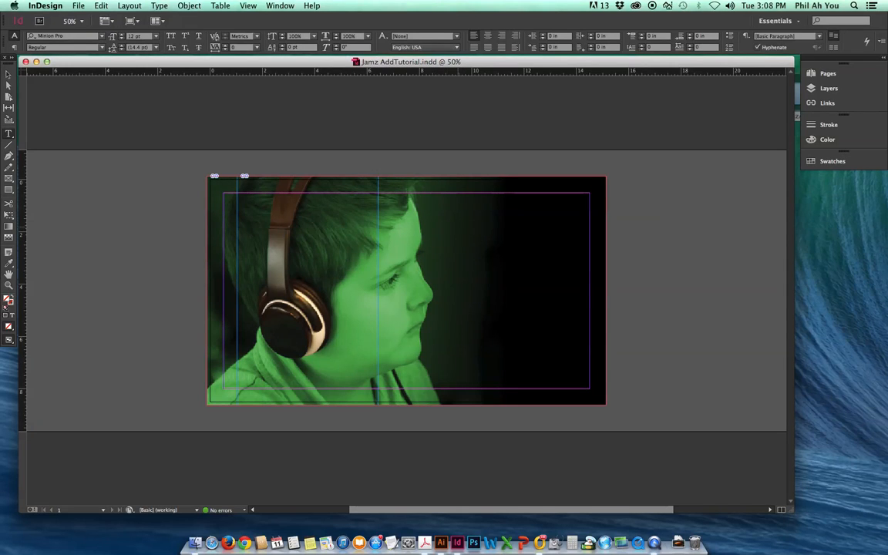
{"action": "left_click_drag", "start_coordinate": [457, 226], "coordinate": [592, 291]}
{"action": "key", "text": "Return"}
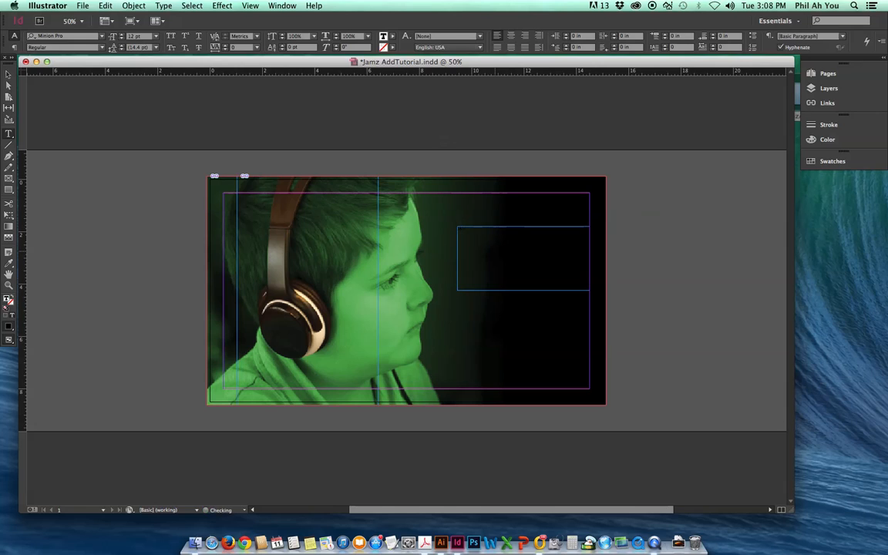
{"action": "key", "text": "Escape"}
{"action": "key", "text": "super+a"}
{"action": "left_click", "coordinate": [143, 38]}
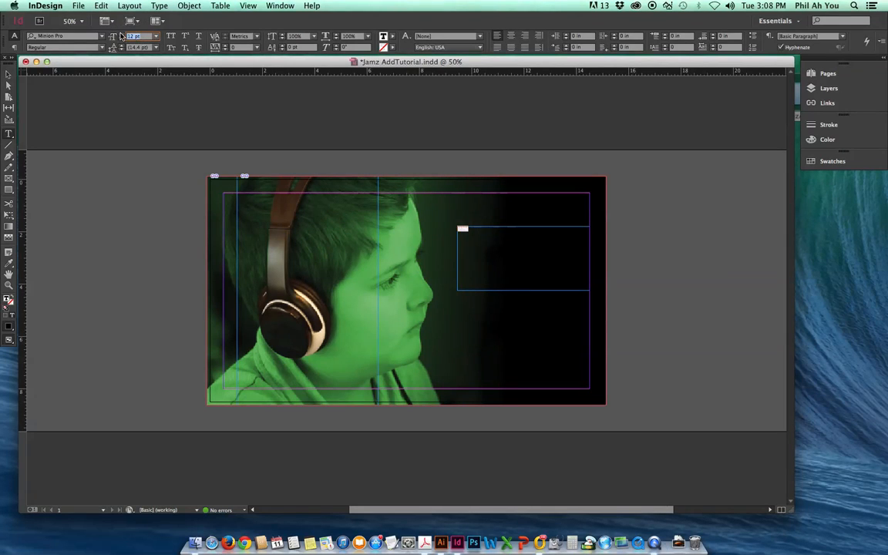
{"action": "type", "text": "124"}
{"action": "key", "text": "Return"}
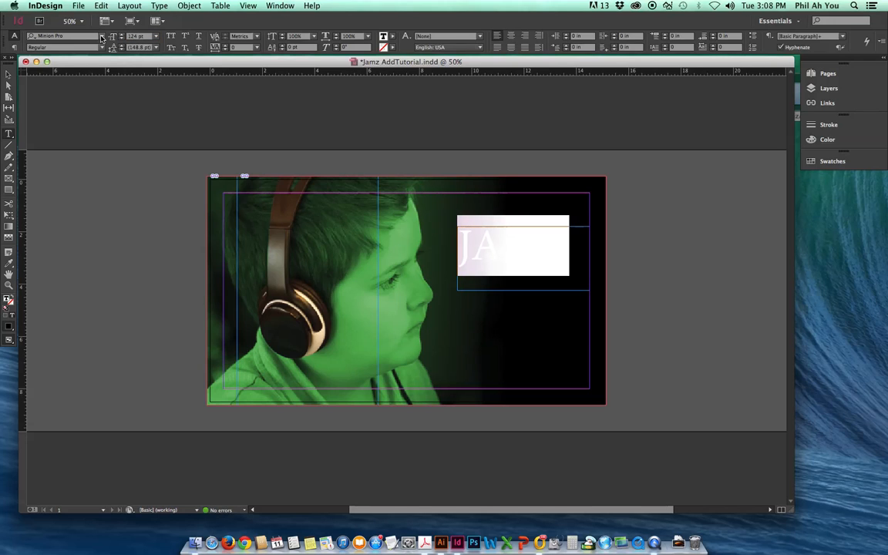
- Set the JAMZ text in Lucida Sans Typewriter, Bold Oblique
{"action": "left_click", "coordinate": [101, 38]}
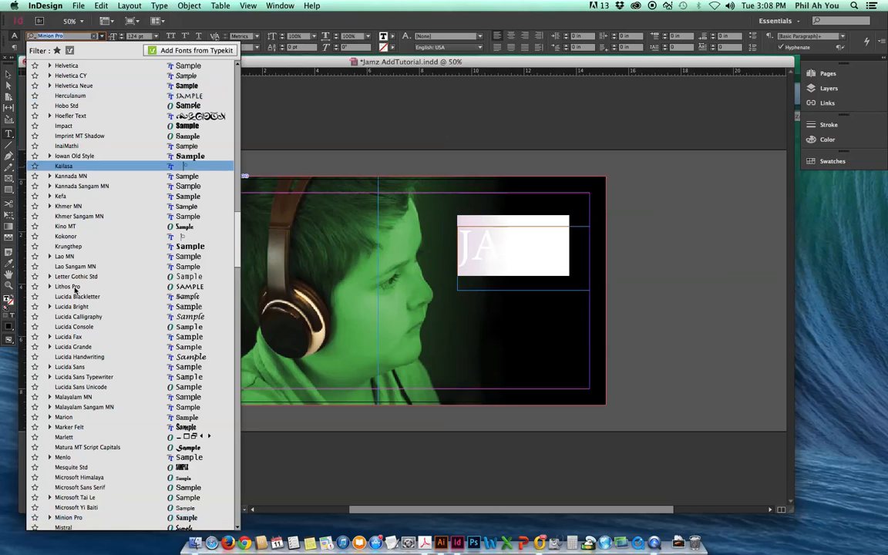
{"action": "left_click", "coordinate": [90, 378]}
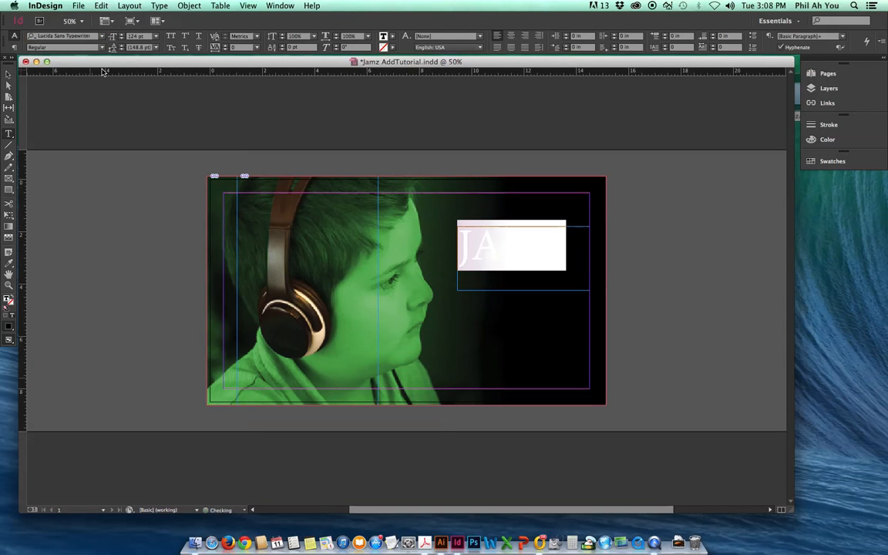
{"action": "left_click", "coordinate": [101, 47]}
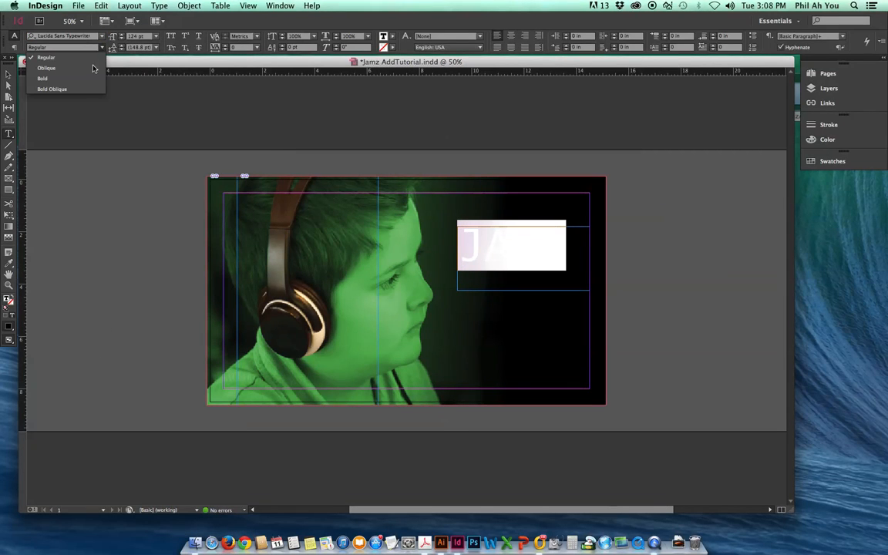
{"action": "left_click", "coordinate": [83, 88]}
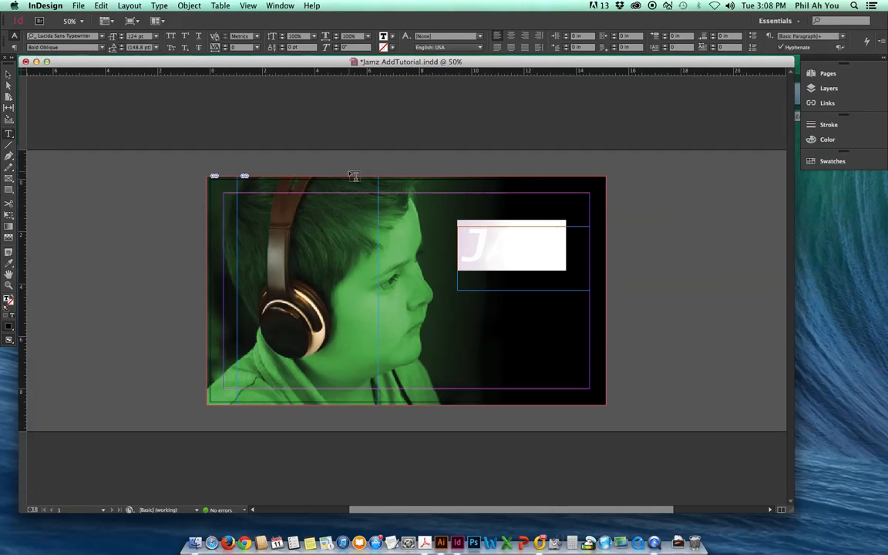
- Colour the JAMZ text with the Paper swatch, deselect the frame and save the ad
{"action": "left_click", "coordinate": [832, 161]}
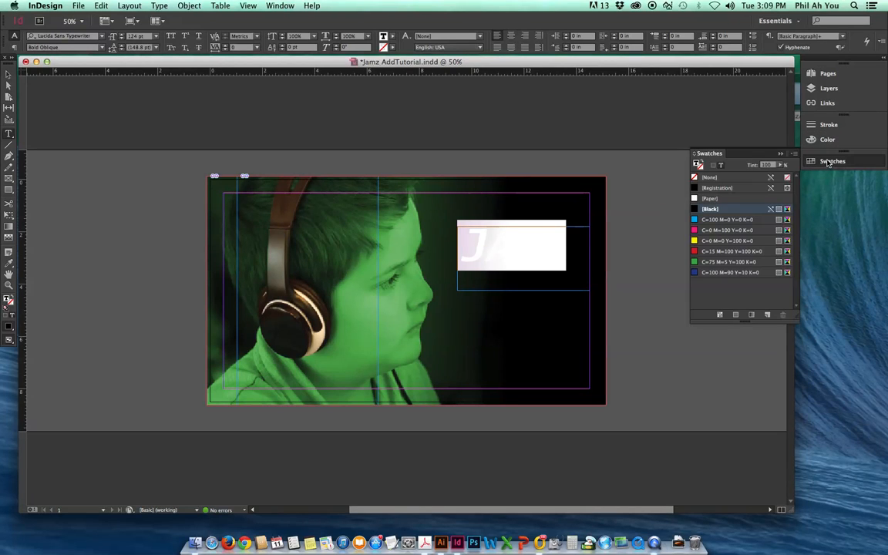
{"action": "left_click", "coordinate": [695, 200]}
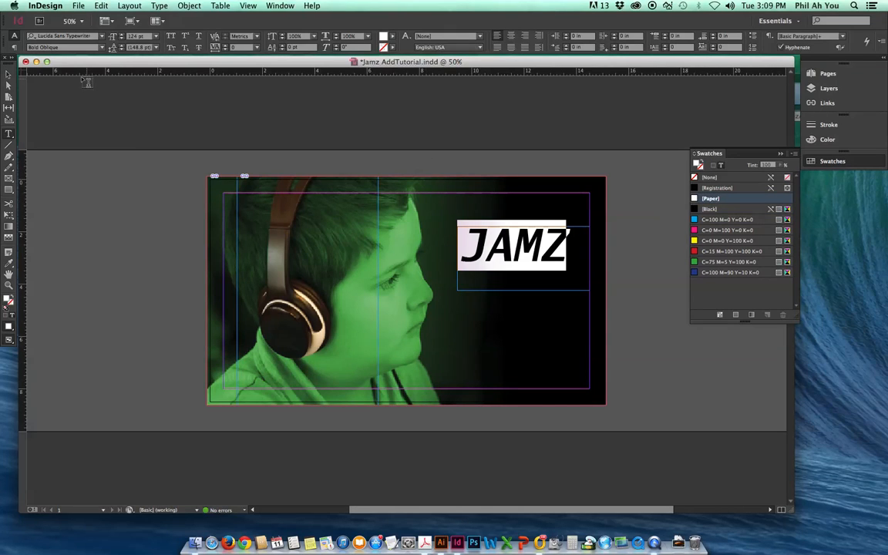
{"action": "left_click", "coordinate": [7, 75]}
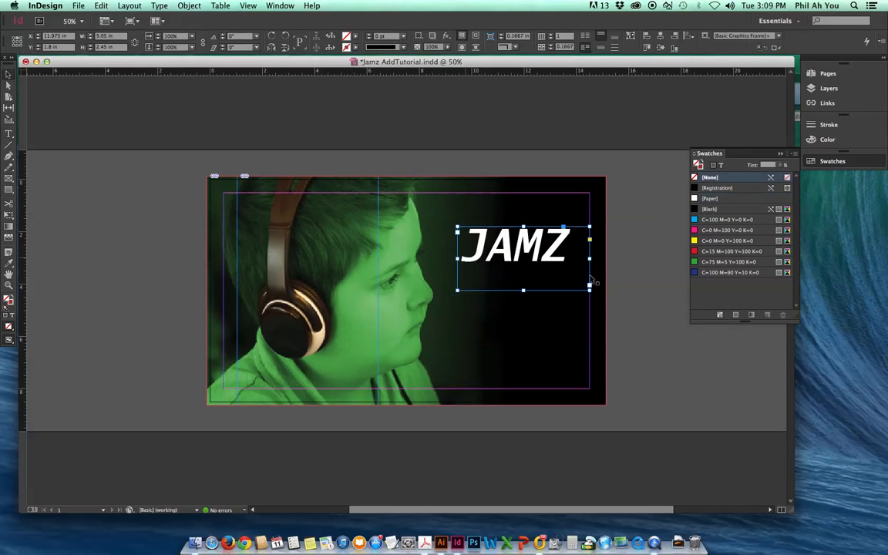
{"action": "left_click", "coordinate": [618, 275]}
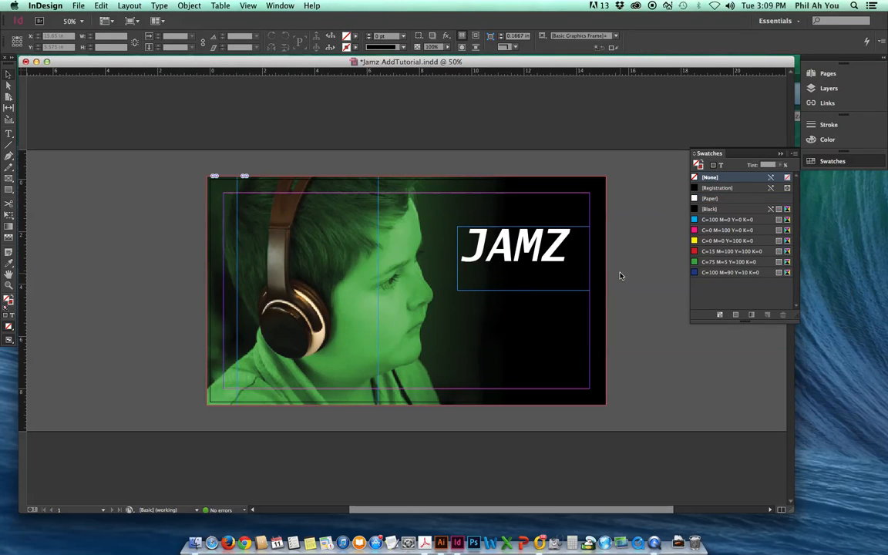
{"action": "key", "text": "super+s"}
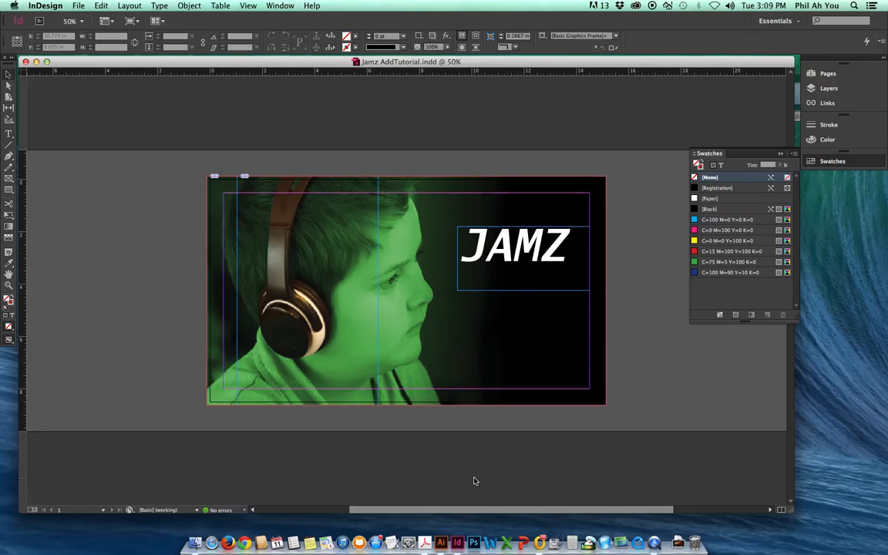
- Switch to Illustrator, dismiss the What's New window and create a one-artboard Letter document in portrait orientation
{"action": "left_click", "coordinate": [443, 543]}
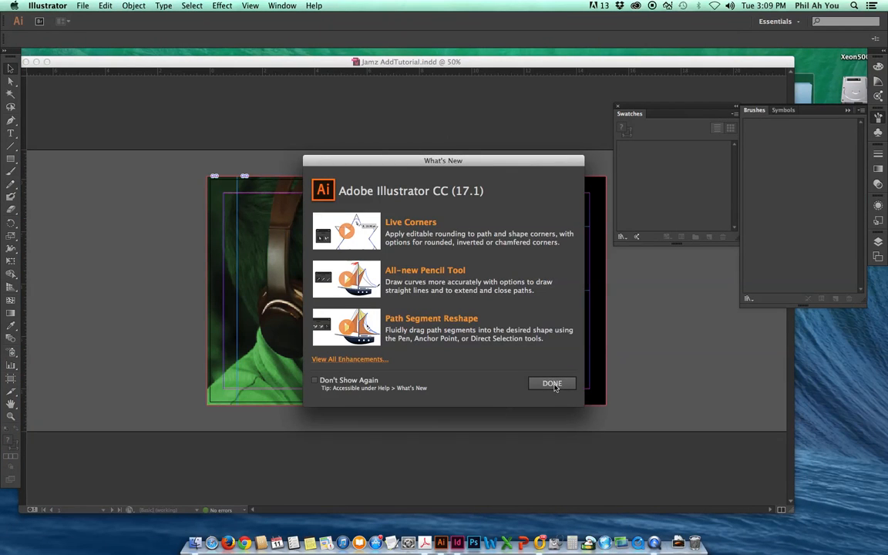
{"action": "left_click", "coordinate": [549, 384]}
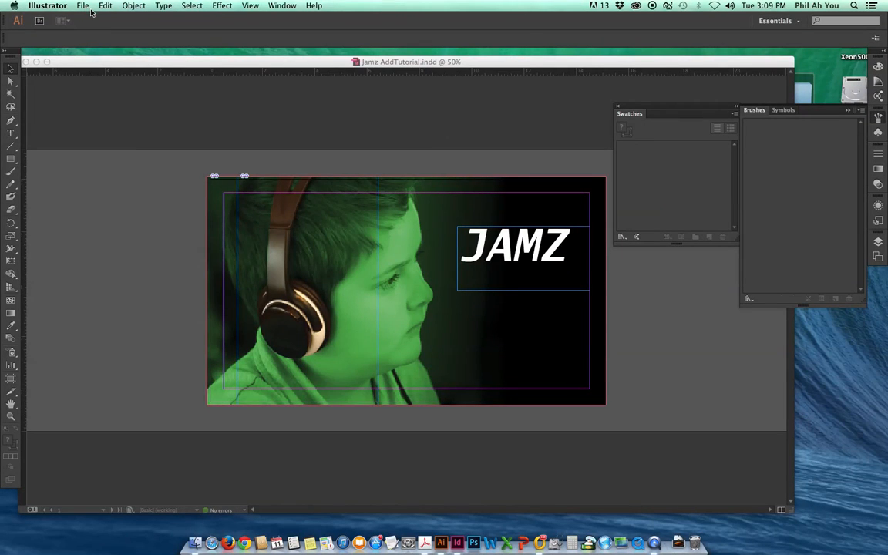
{"action": "key", "text": "super+n"}
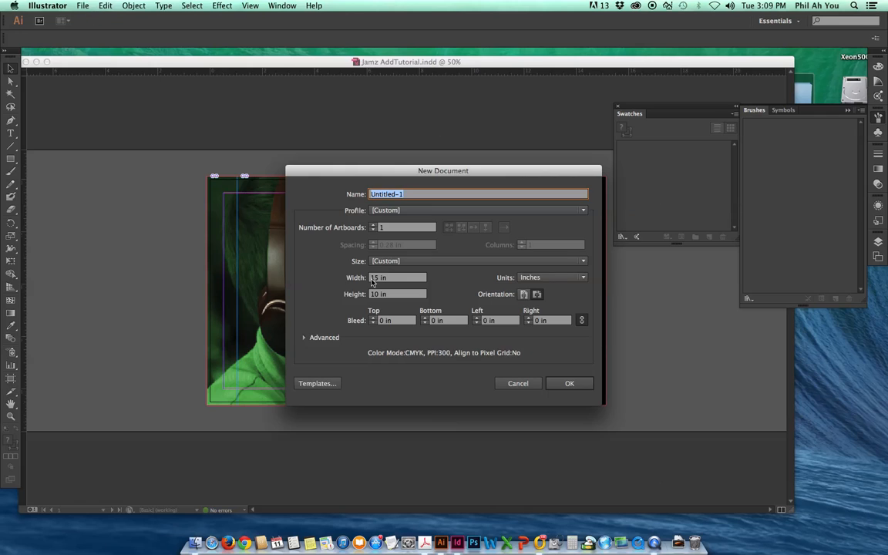
{"action": "left_click", "coordinate": [398, 261]}
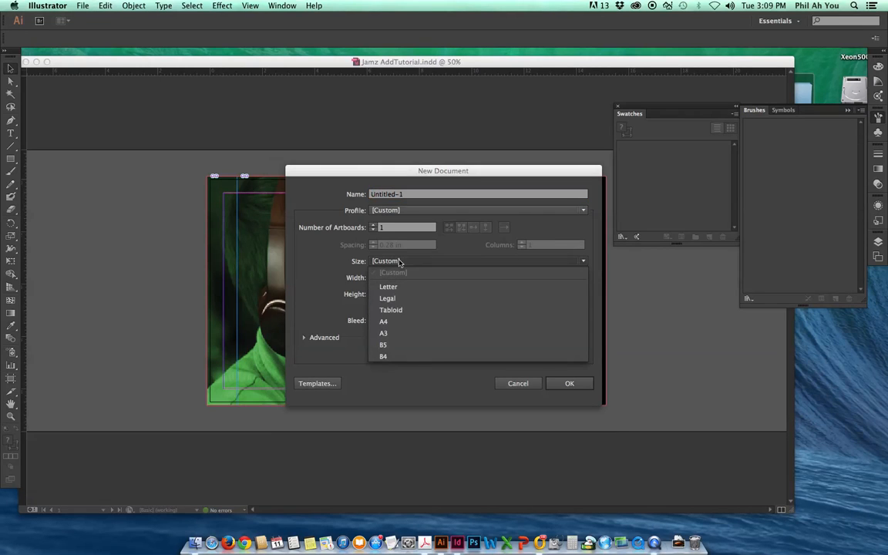
{"action": "left_click", "coordinate": [388, 290]}
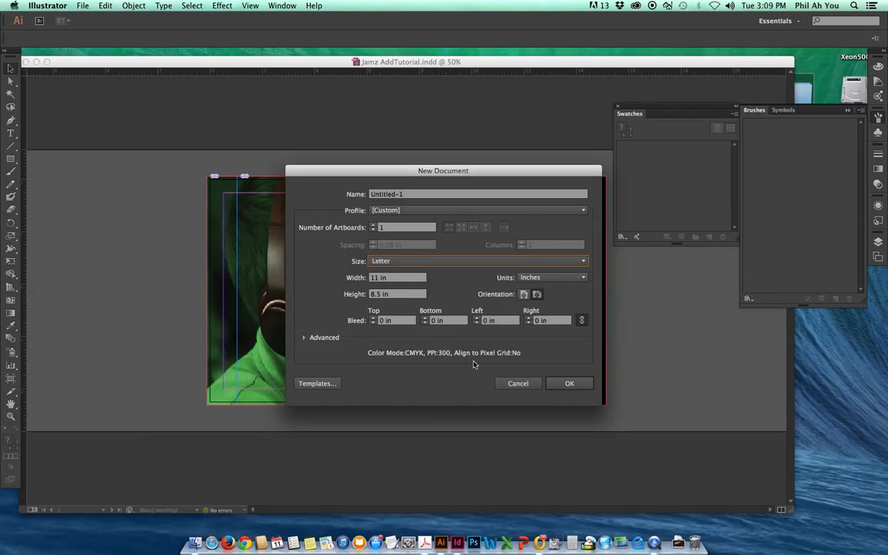
{"action": "left_click", "coordinate": [523, 294]}
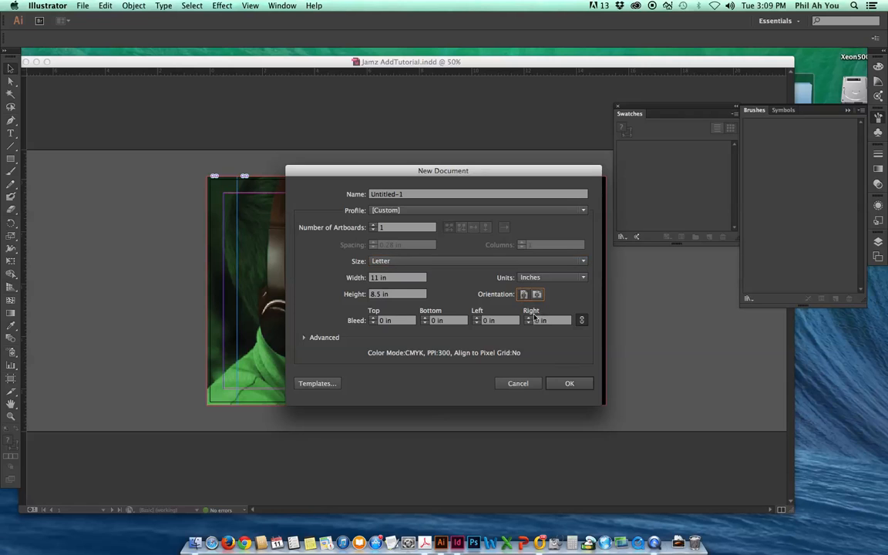
{"action": "left_click", "coordinate": [570, 383]}
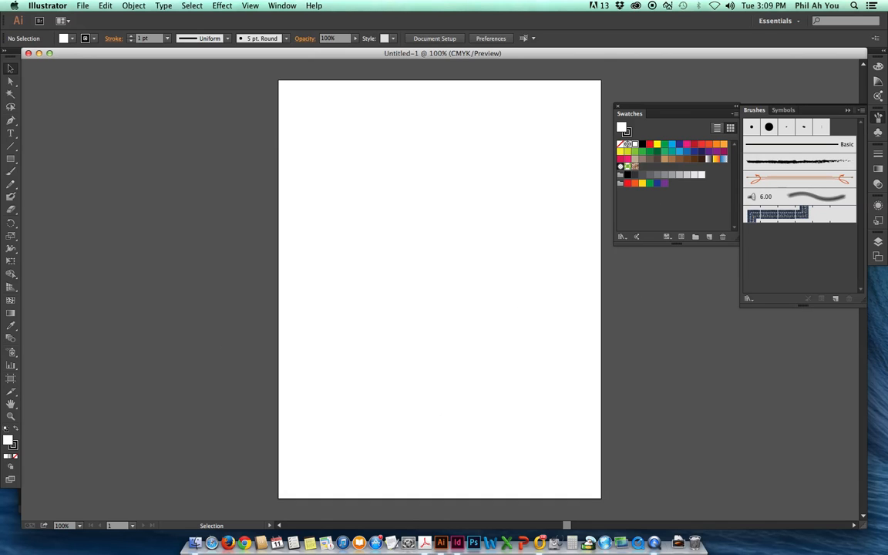
- Place headphones.jpg at about 8.71 by 11.62 in and move its centre to about X 3.05, Y 5.63 in
{"action": "mouse_move", "coordinate": [610, 234]}
{"action": "left_mouse_down"}
{"action": "mouse_move", "coordinate": [561, 280]}
{"action": "mouse_move", "coordinate": [494, 287]}
{"action": "left_mouse_up"}
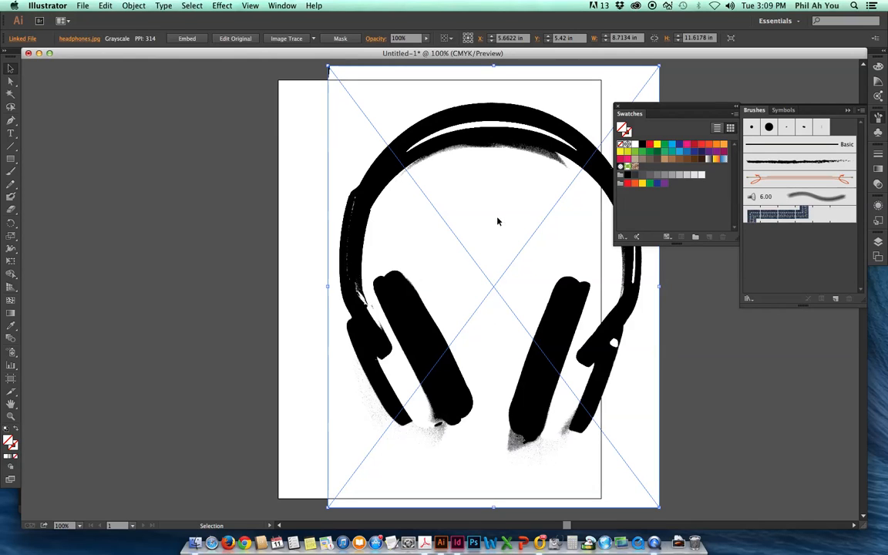
{"action": "left_click_drag", "start_coordinate": [498, 221], "coordinate": [382, 229]}
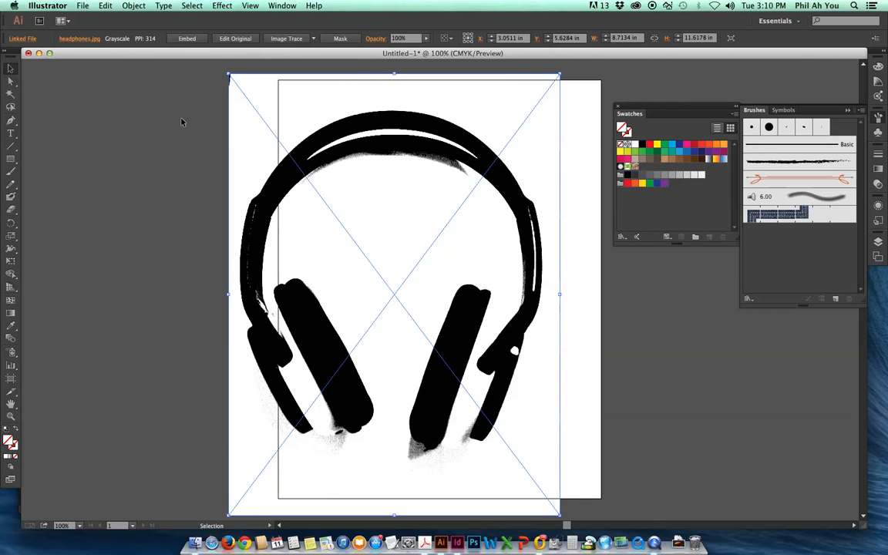
{"action": "left_click", "coordinate": [182, 121]}
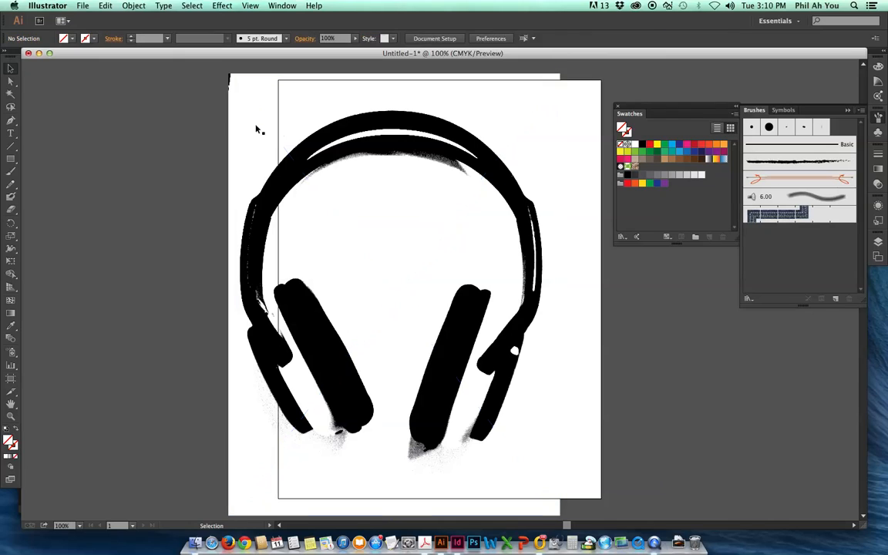
- Trace the headphones image with the default Image Trace settings, accepting the large-image warning
{"action": "left_click", "coordinate": [315, 139]}
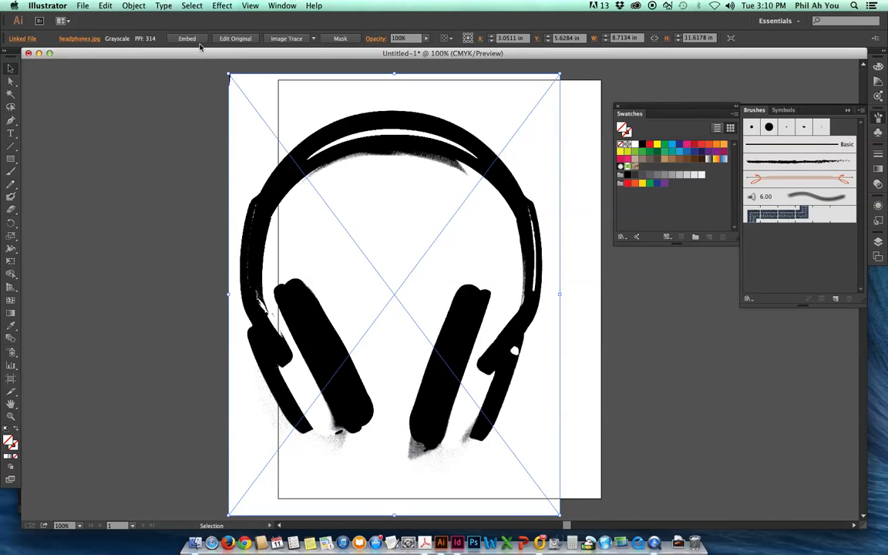
{"action": "left_click", "coordinate": [306, 40]}
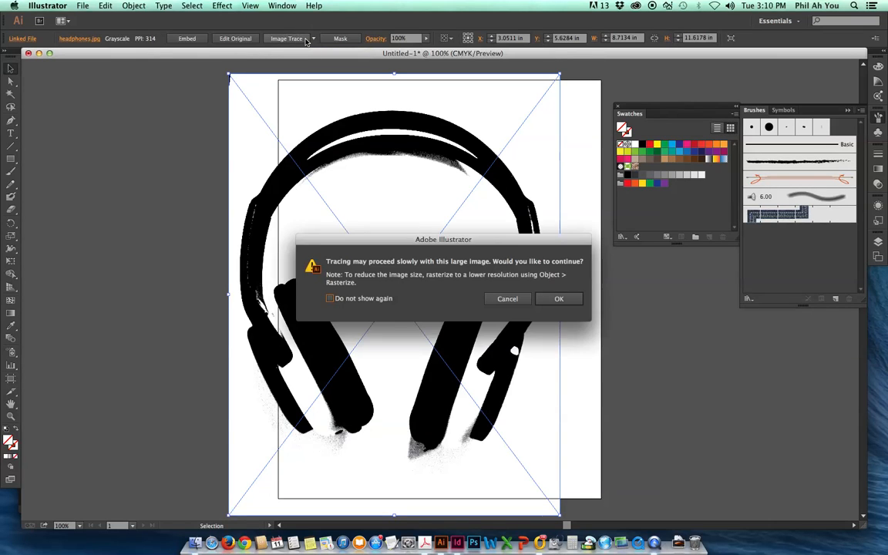
{"action": "left_click", "coordinate": [571, 298]}
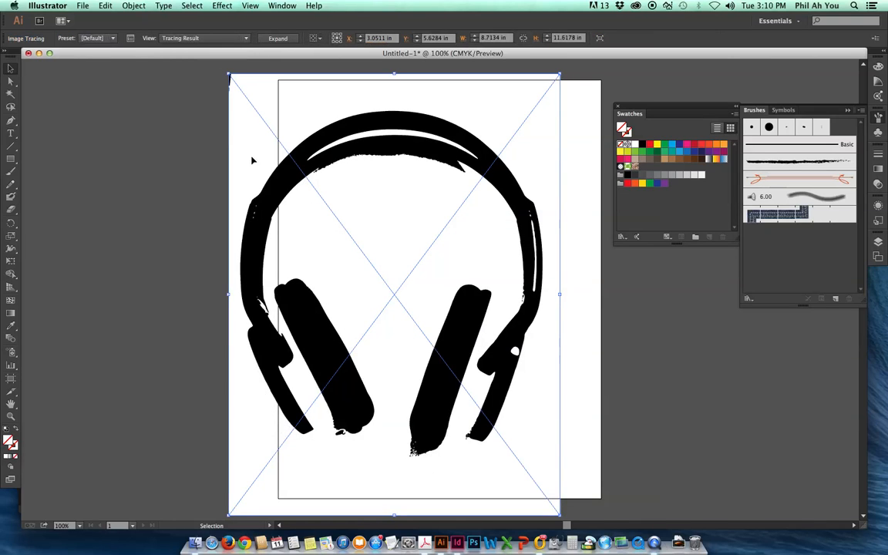
- Turn on Ignore White for the headphones trace and expand the result into vector paths
{"action": "left_click", "coordinate": [131, 38]}
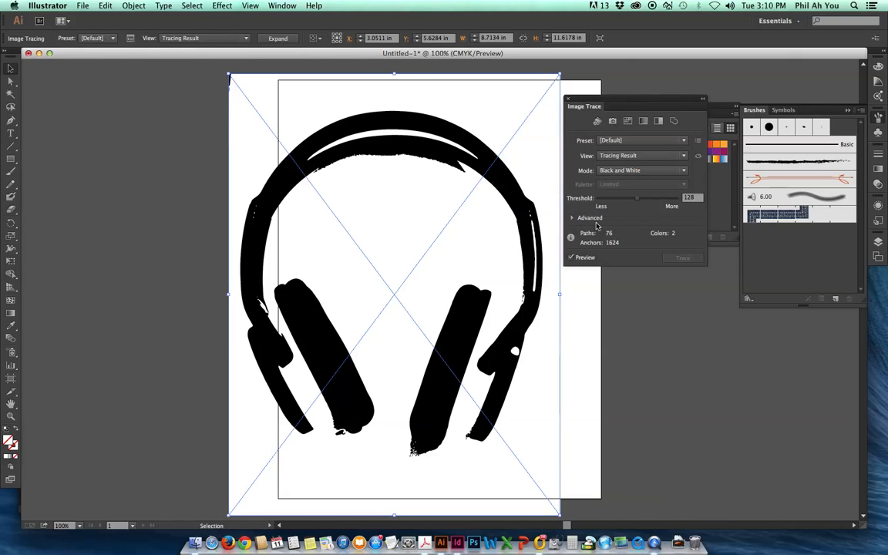
{"action": "left_click", "coordinate": [572, 218]}
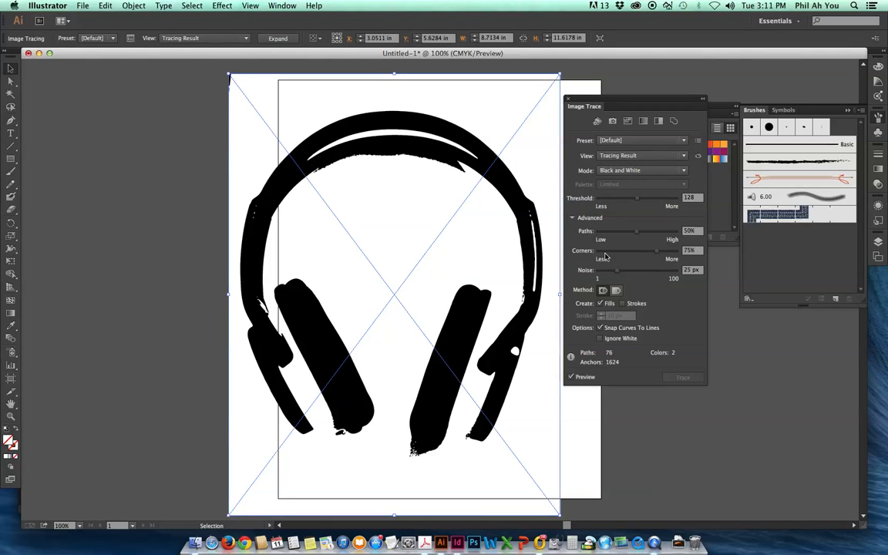
{"action": "left_click", "coordinate": [632, 341]}
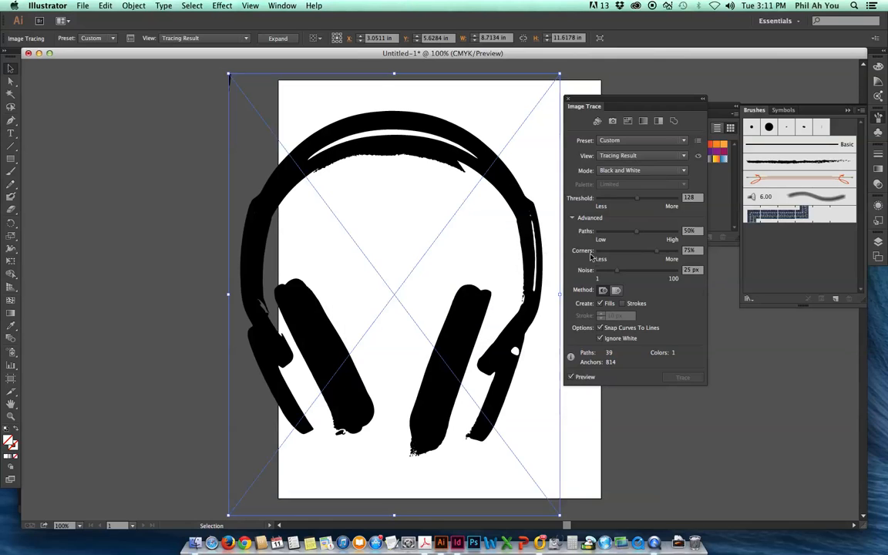
{"action": "left_click", "coordinate": [568, 99]}
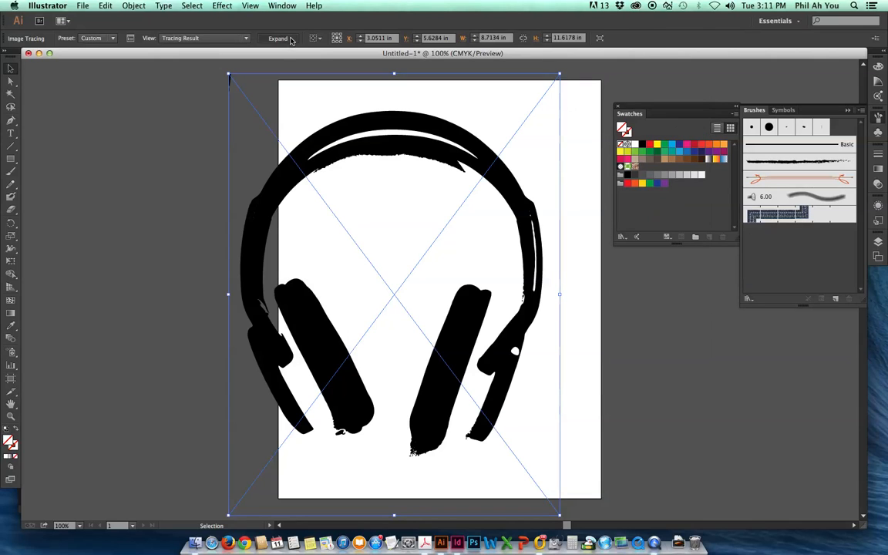
{"action": "left_click", "coordinate": [285, 38]}
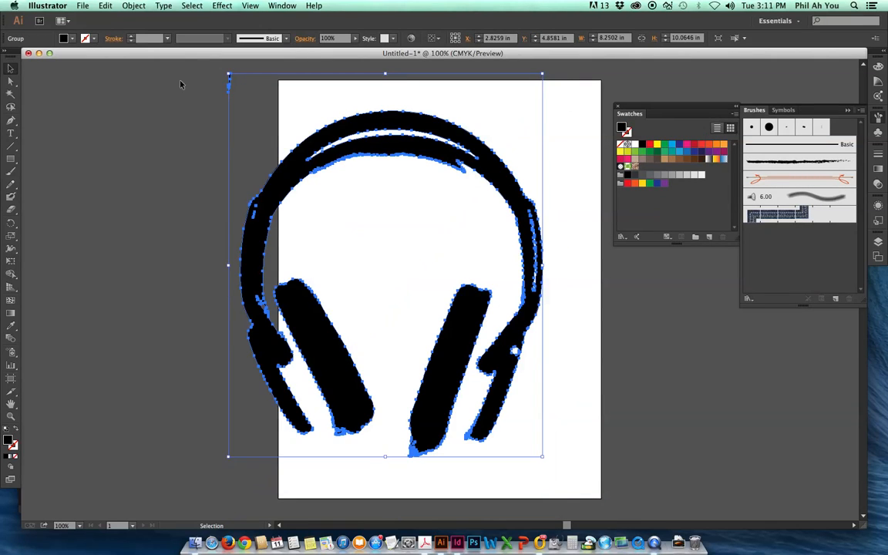
- Delete the stray traced mark outside the artboard's upper-left corner and select the remaining headphones artwork
{"action": "left_click", "coordinate": [12, 82]}
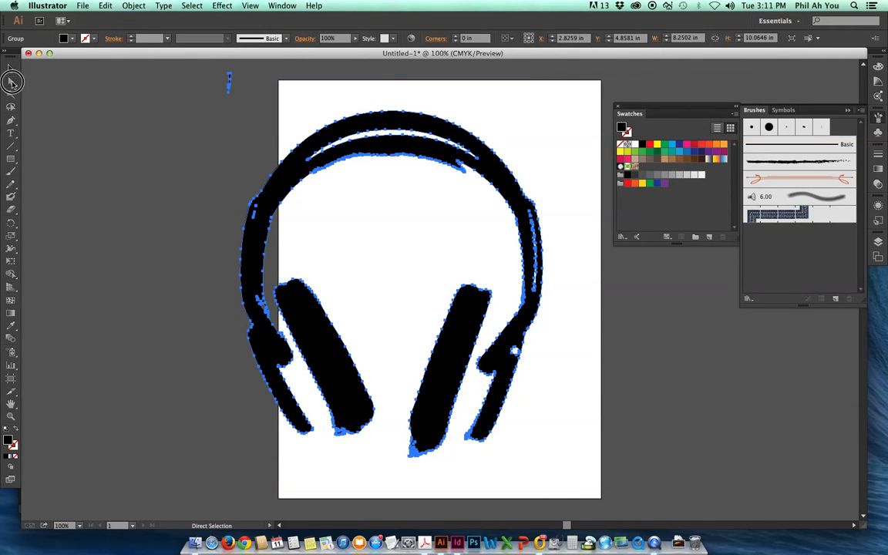
{"action": "left_click", "coordinate": [36, 93]}
{"action": "left_click_drag", "start_coordinate": [187, 72], "coordinate": [245, 107]}
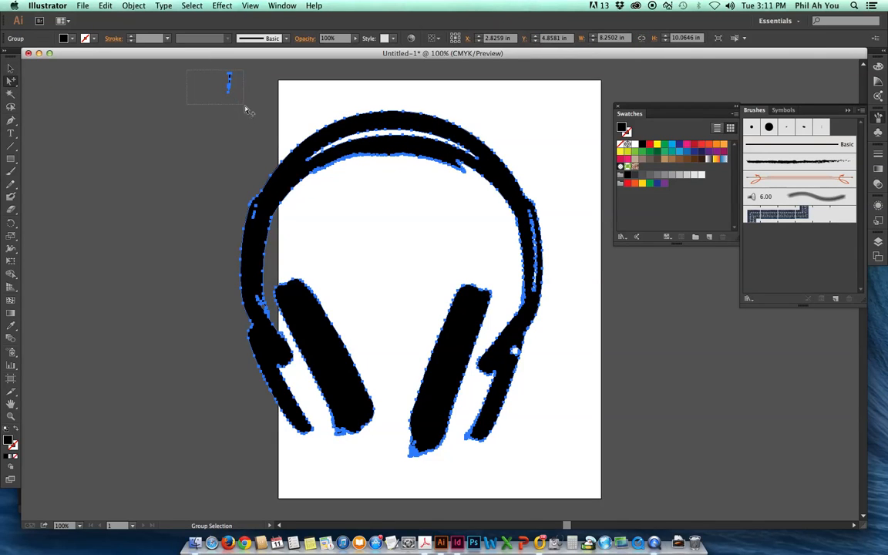
{"action": "left_click", "coordinate": [247, 110]}
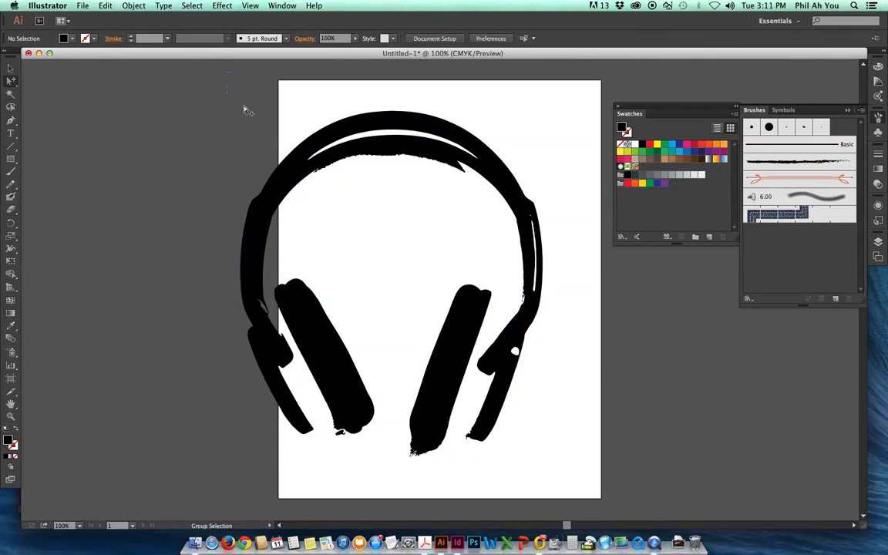
{"action": "left_click", "coordinate": [11, 69]}
{"action": "left_click_drag", "start_coordinate": [337, 199], "coordinate": [213, 110]}
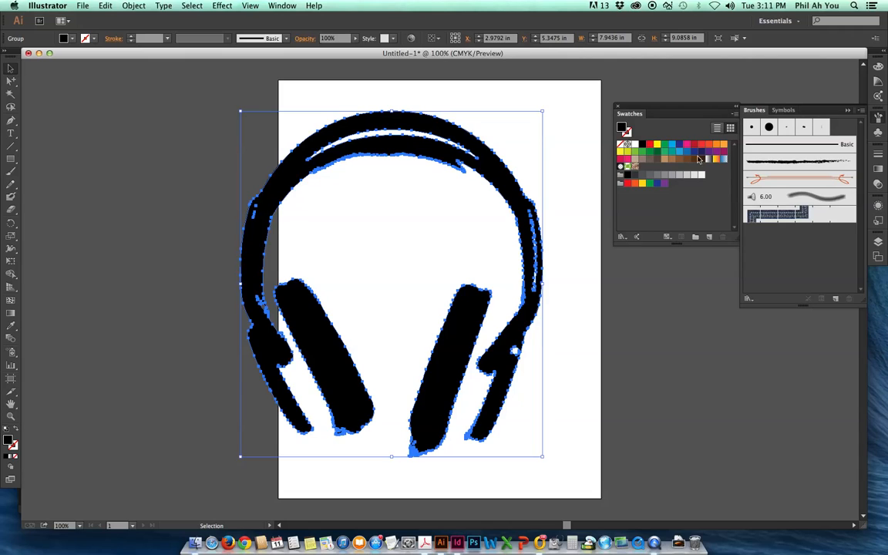
- Open the PANTONE+ Solid Coated colour book as a swatch library for the selected headphones artwork
{"action": "left_click", "coordinate": [736, 118]}
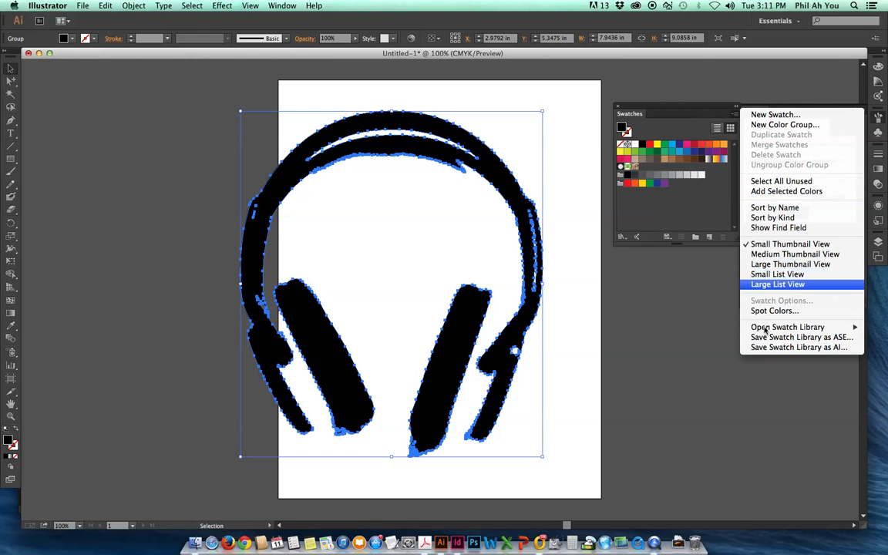
{"action": "mouse_move", "coordinate": [766, 329]}
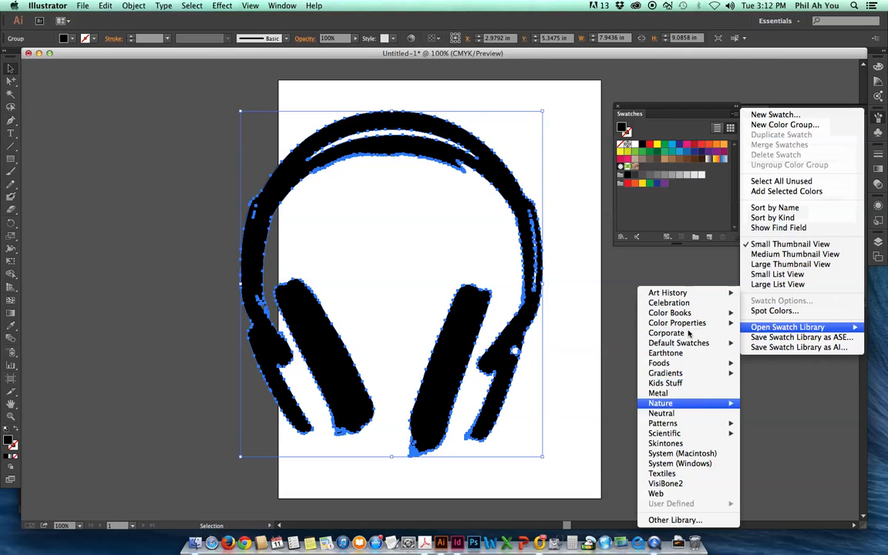
{"action": "mouse_move", "coordinate": [688, 317]}
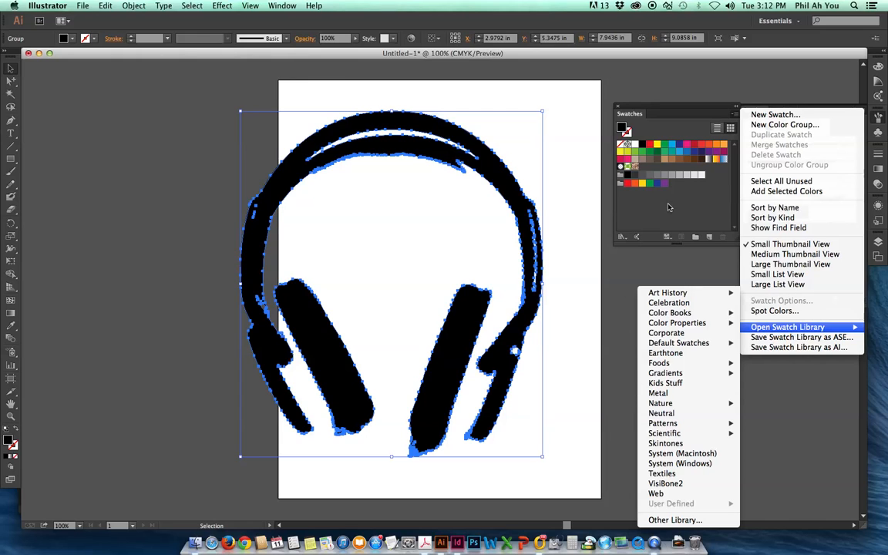
{"action": "left_click", "coordinate": [622, 239]}
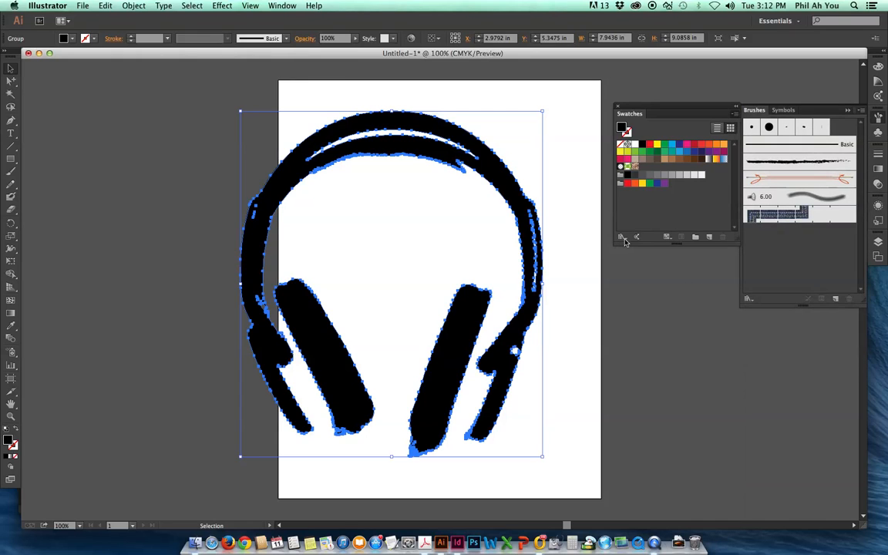
{"action": "left_click", "coordinate": [625, 239]}
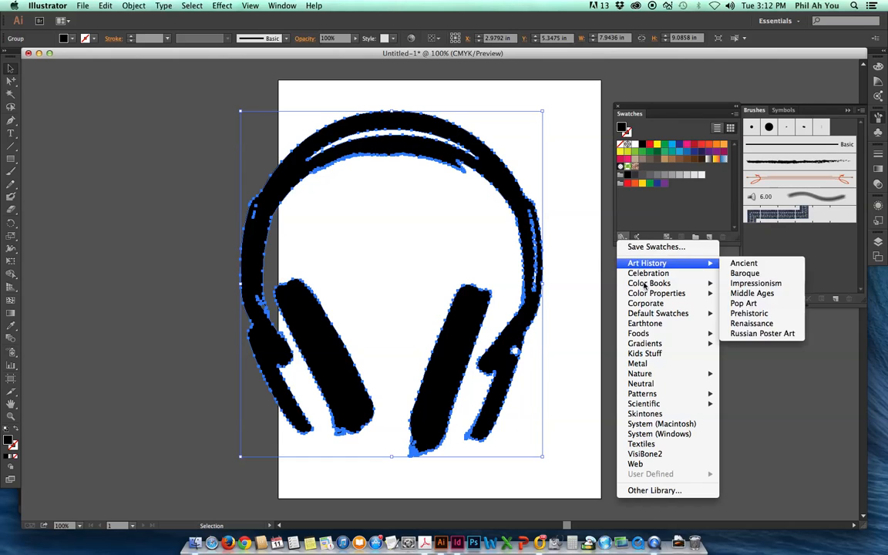
{"action": "mouse_move", "coordinate": [645, 286]}
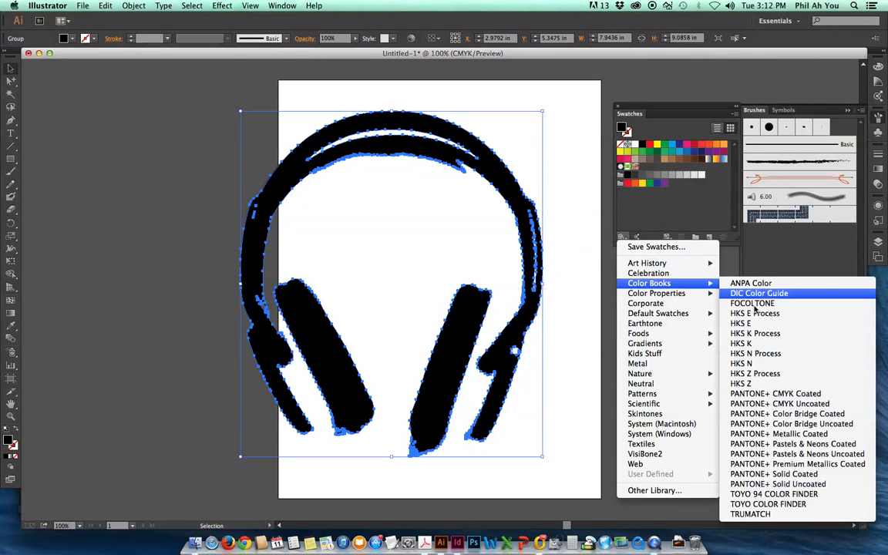
{"action": "left_click", "coordinate": [766, 474]}
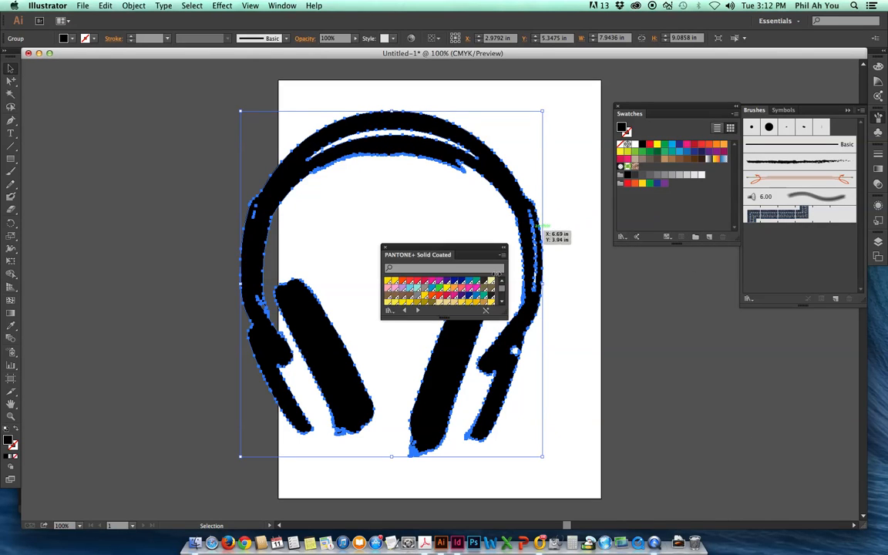
- Show the PANTONE+ Solid Coated swatches as a small list and enlarge the library window to fit more rows
{"action": "left_click", "coordinate": [505, 257]}
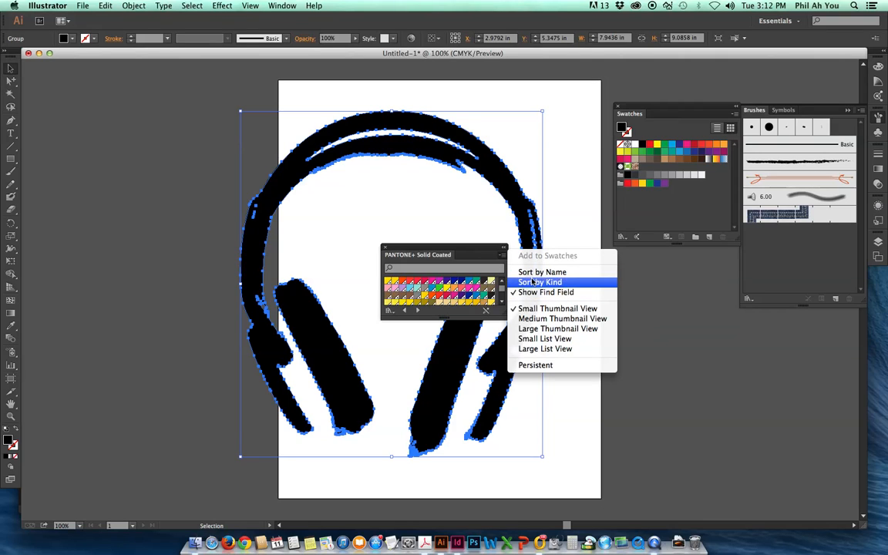
{"action": "left_click", "coordinate": [532, 338]}
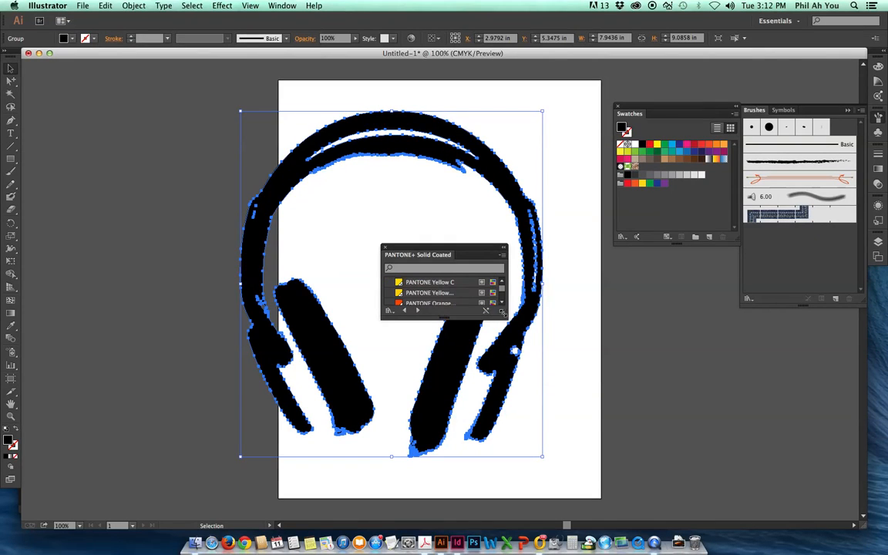
{"action": "left_click_drag", "start_coordinate": [501, 312], "coordinate": [522, 352]}
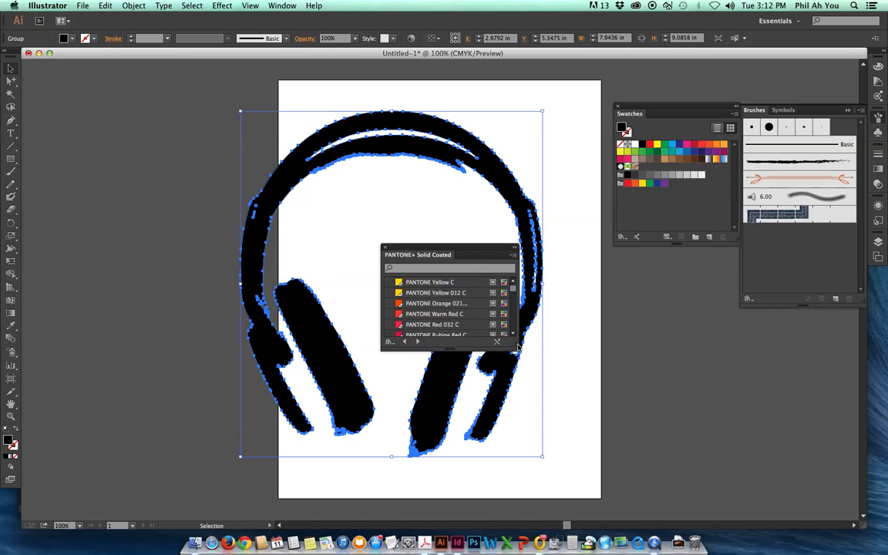
- Search the PANTONE+ Solid Coated library for the colour numbers 7105, 705, 7051 and 7701
{"action": "left_click", "coordinate": [448, 269]}
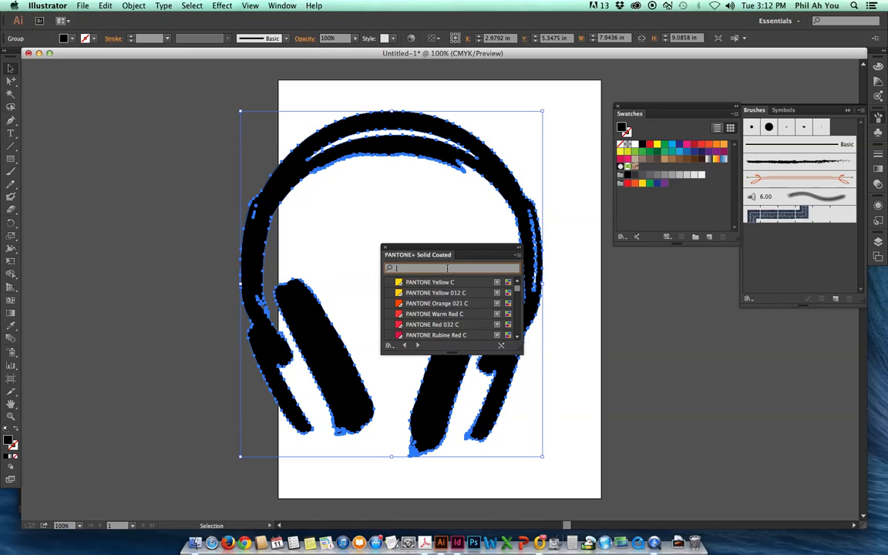
{"action": "type", "text": "7105"}
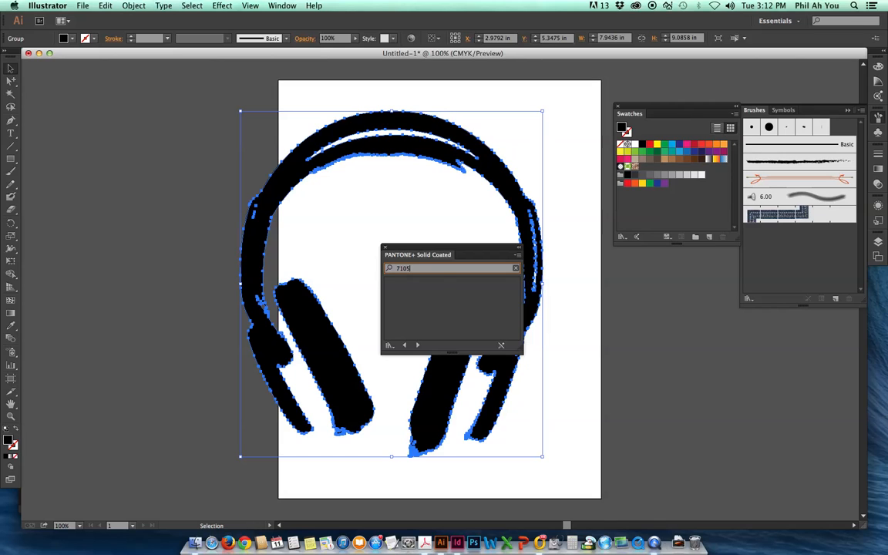
{"action": "key", "text": "BackSpace"}
{"action": "key", "text": "BackSpace"}
{"action": "key", "text": "BackSpace"}
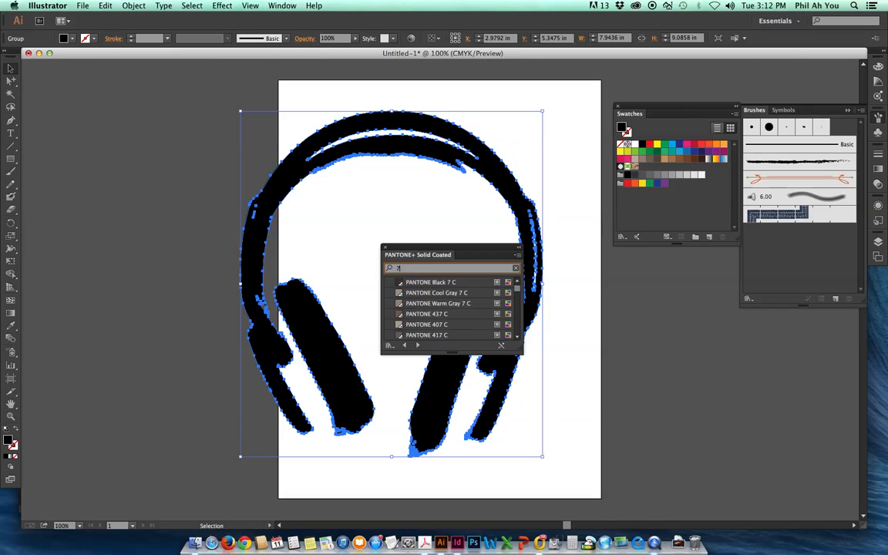
{"action": "type", "text": "05"}
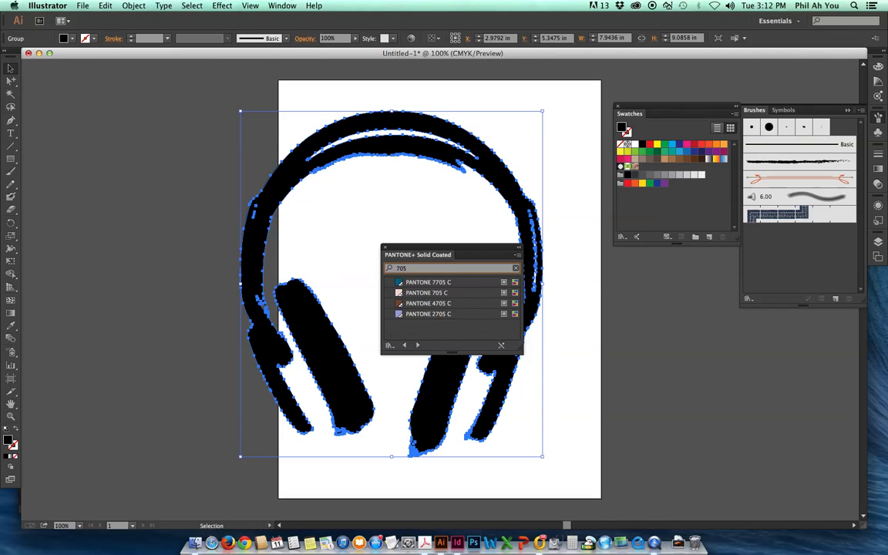
{"action": "type", "text": "1"}
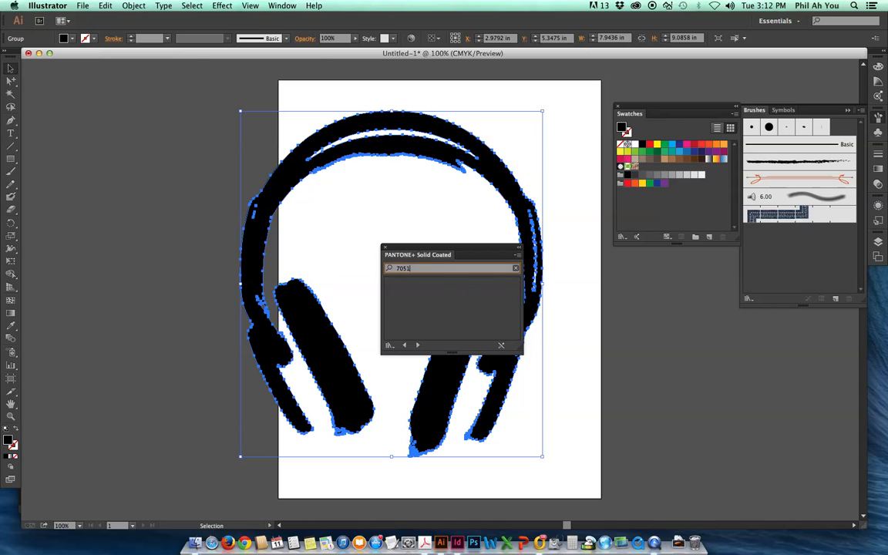
{"action": "key", "text": "BackSpace"}
{"action": "key", "text": "BackSpace"}
{"action": "key", "text": "BackSpace"}
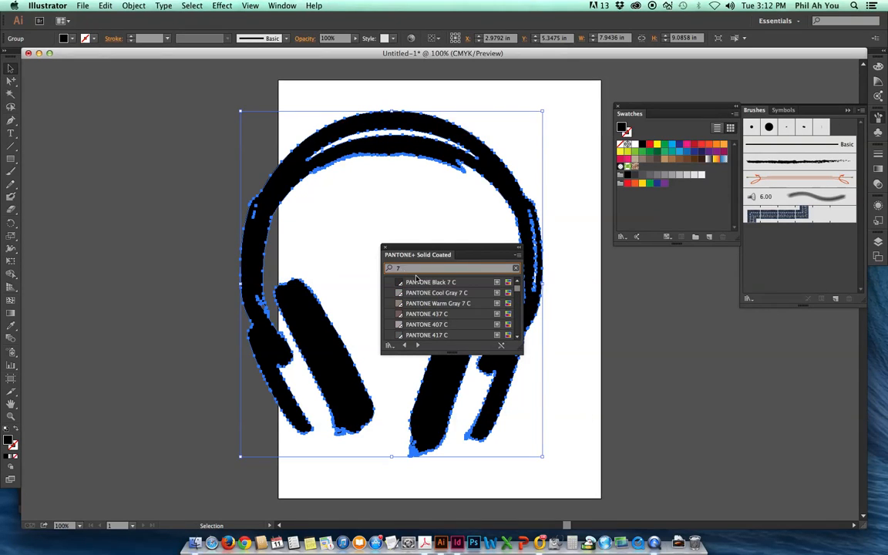
{"action": "type", "text": "701"}
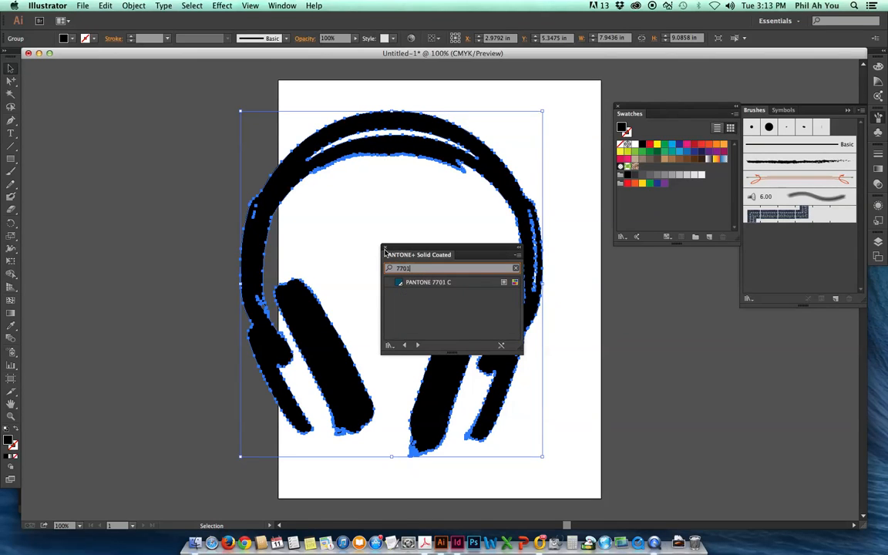
{"action": "left_click", "coordinate": [411, 270]}
- Switch to InDesign, open JAMZ-adCC.indd to look up the Pantone number in its swatches, and close that document
{"action": "left_click", "coordinate": [457, 545]}
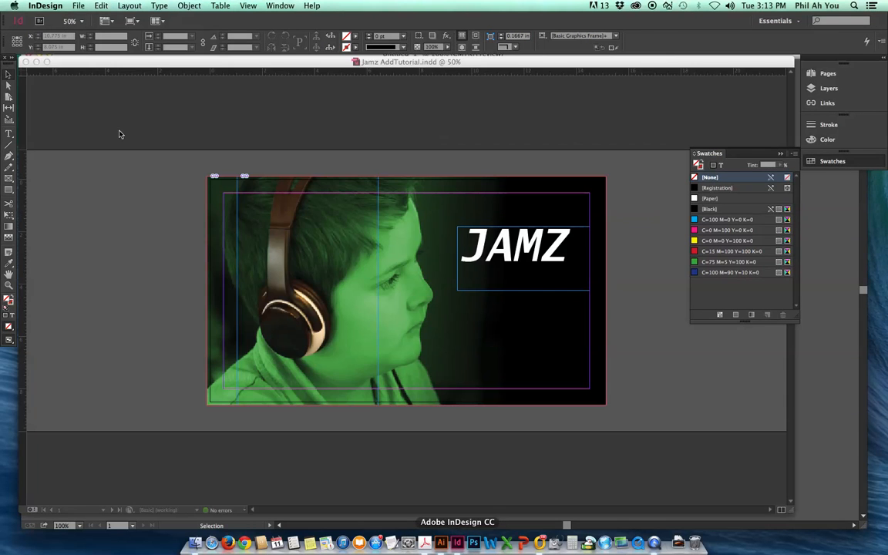
{"action": "left_click", "coordinate": [79, 7]}
{"action": "left_click", "coordinate": [79, 7]}
{"action": "left_click", "coordinate": [75, 7]}
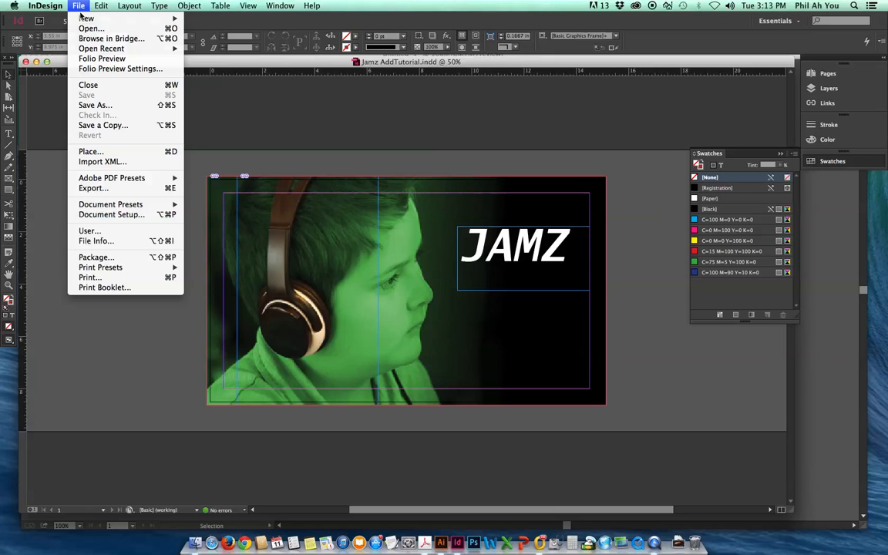
{"action": "mouse_move", "coordinate": [79, 20]}
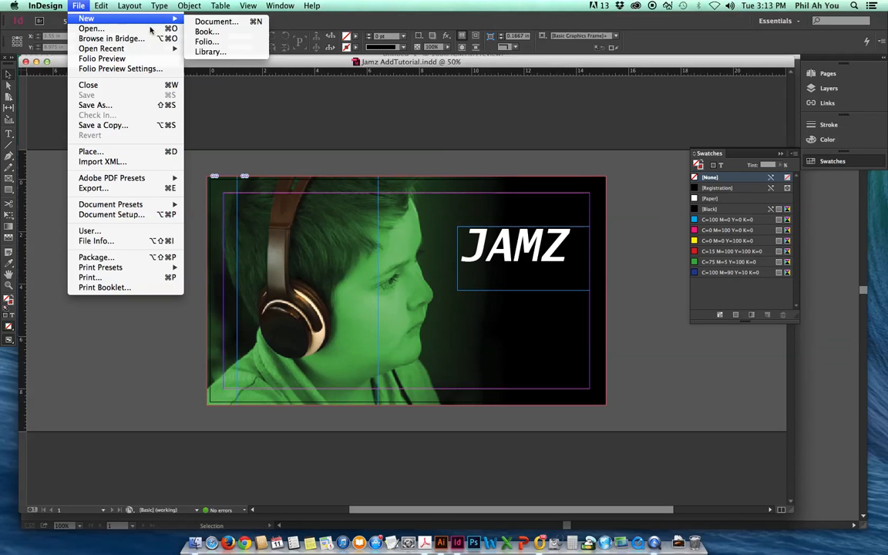
{"action": "mouse_move", "coordinate": [132, 48]}
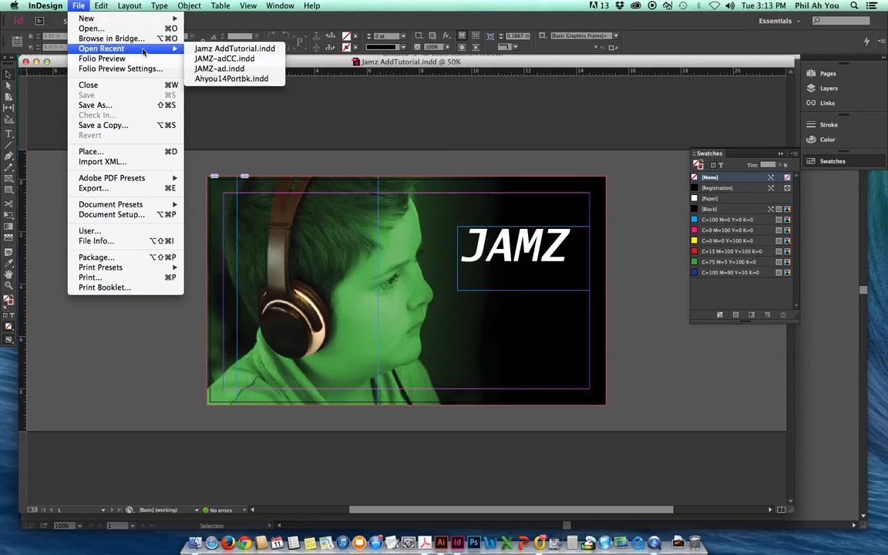
{"action": "left_click", "coordinate": [215, 59]}
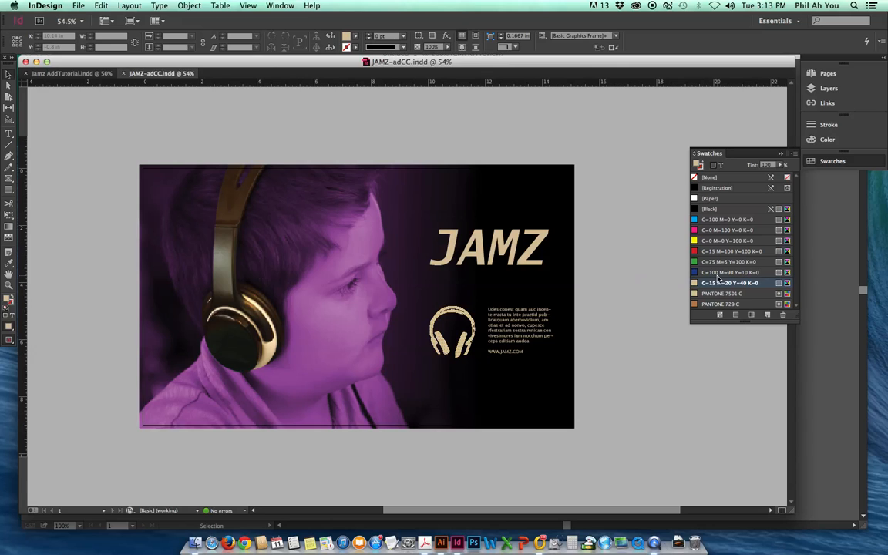
{"action": "left_click", "coordinate": [492, 192]}
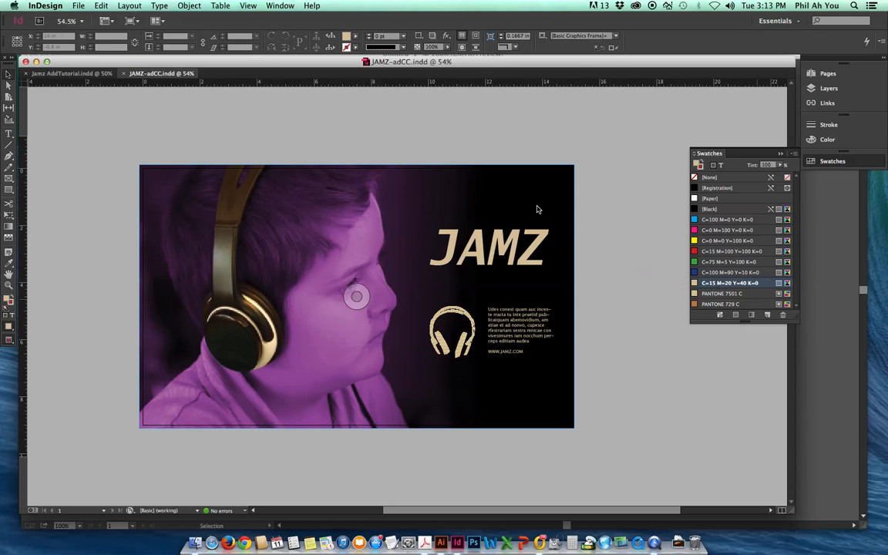
{"action": "left_click", "coordinate": [141, 90]}
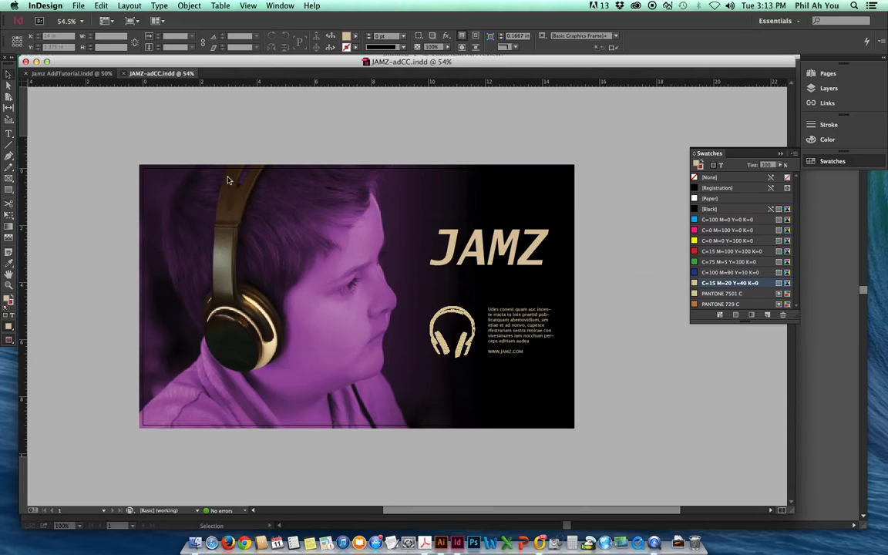
{"action": "key", "text": "super+w"}
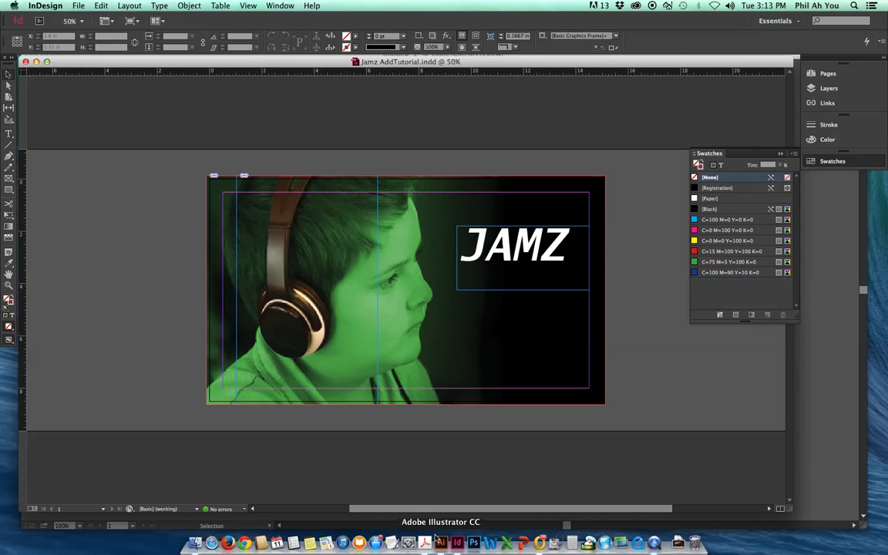
- Back in Illustrator, find PANTONE 7501 C, fill the selected headphones artwork with it, and close the colour library
{"action": "left_click", "coordinate": [440, 542]}
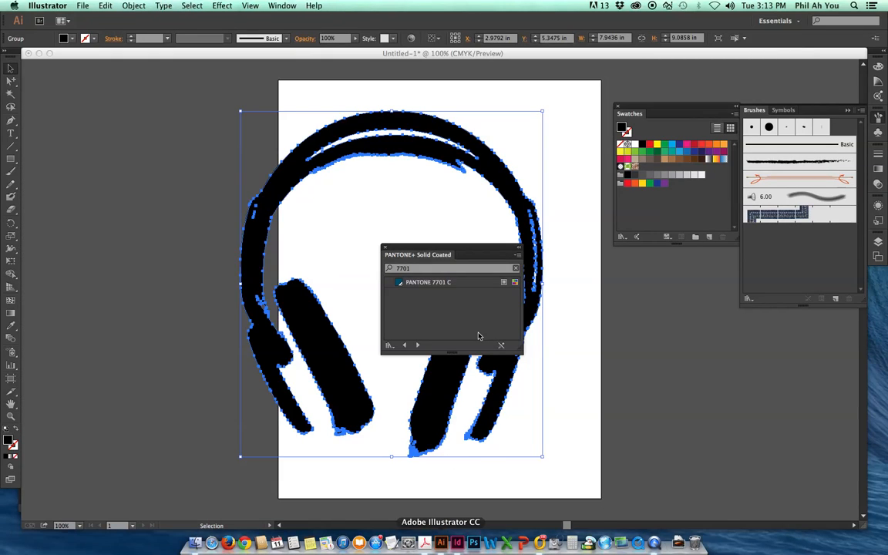
{"action": "left_click_drag", "start_coordinate": [404, 269], "coordinate": [400, 269]}
{"action": "type", "text": "5"}
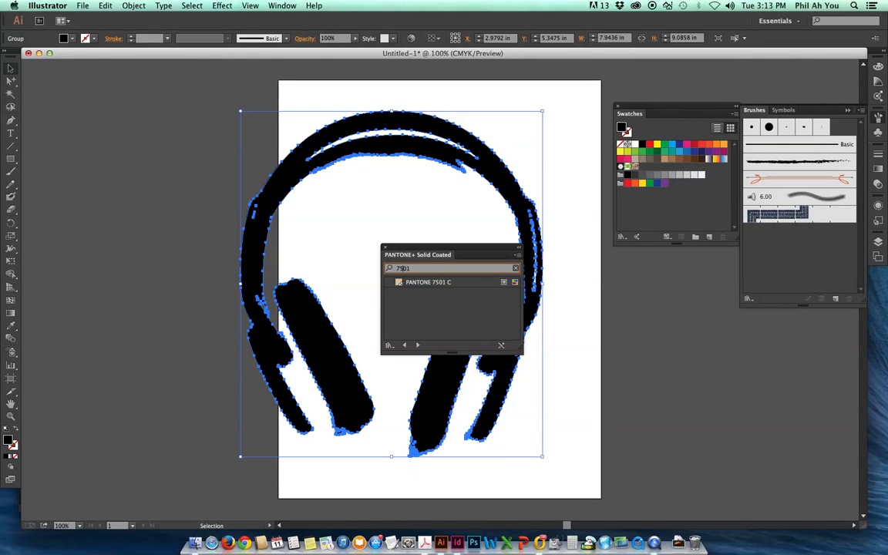
{"action": "left_click", "coordinate": [415, 283]}
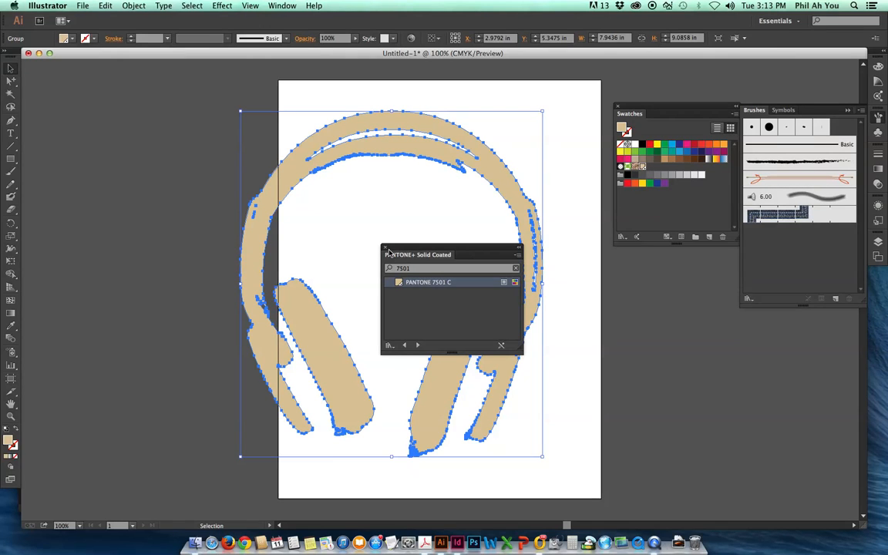
{"action": "left_click", "coordinate": [384, 248]}
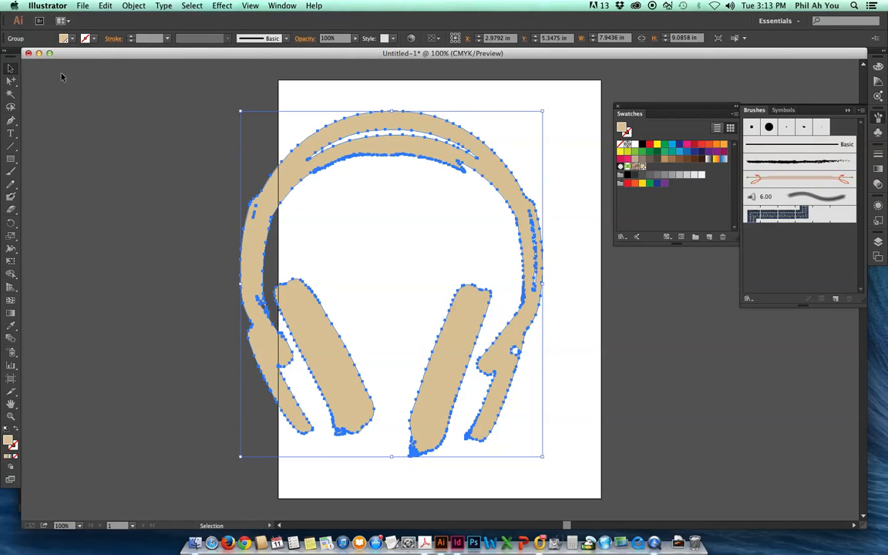
- Start a Save As of the headphones artwork, and dismiss the Illustrator crash alert and close its crash report unsent
{"action": "left_click", "coordinate": [83, 6]}
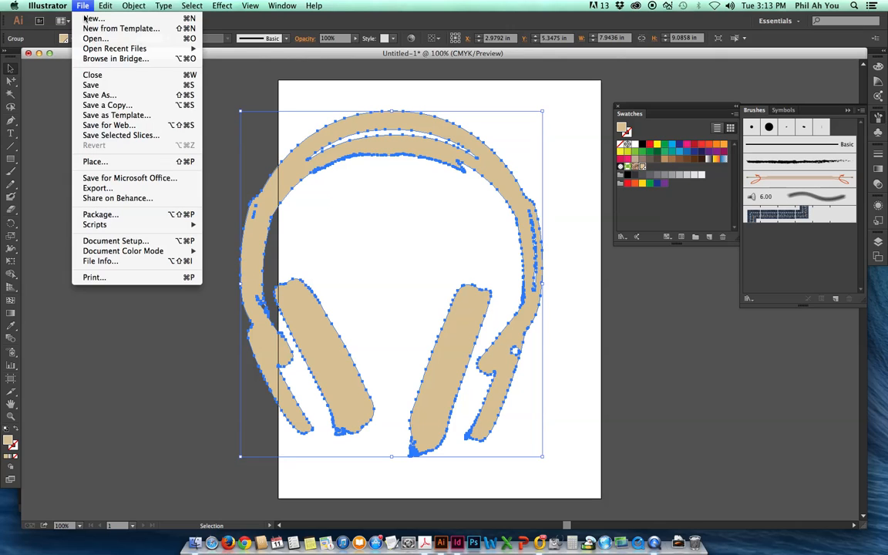
{"action": "left_click", "coordinate": [100, 95]}
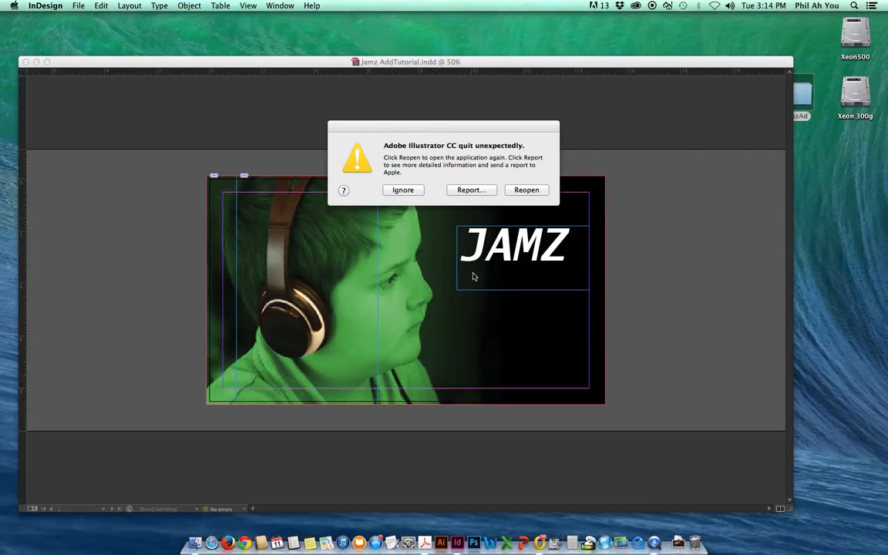
{"action": "left_click", "coordinate": [412, 193]}
{"action": "left_click", "coordinate": [412, 192]}
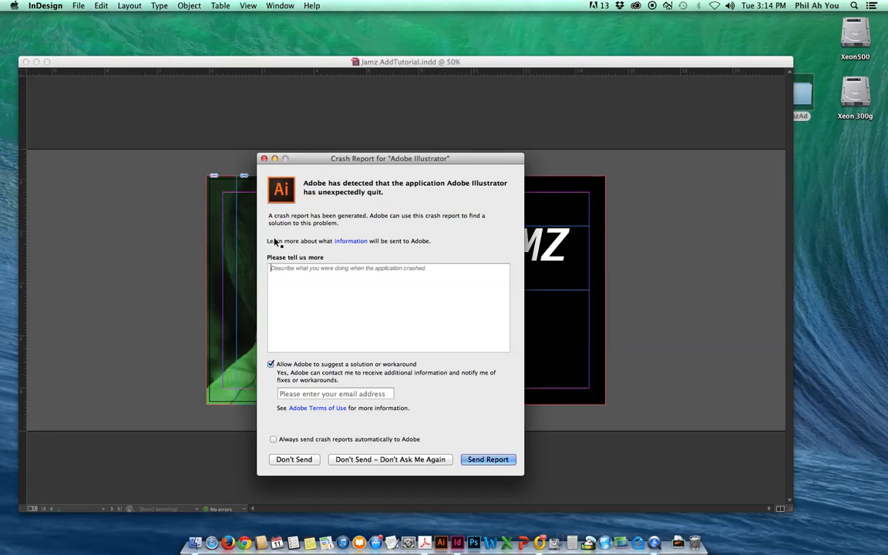
{"action": "left_click", "coordinate": [264, 158]}
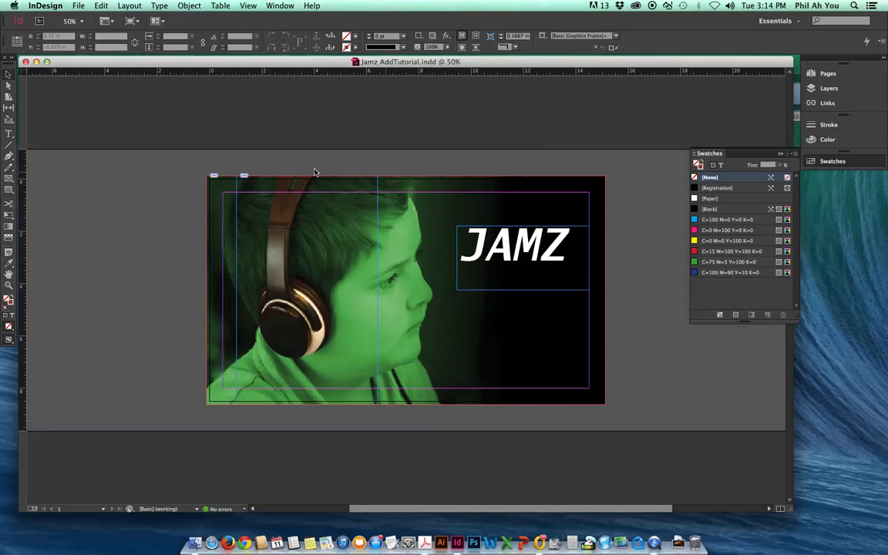
- Draw an empty rectangular graphic frame about 3 by 2.58 in just below the JAMZ text frame in the InDesign spread
{"action": "left_click", "coordinate": [8, 179]}
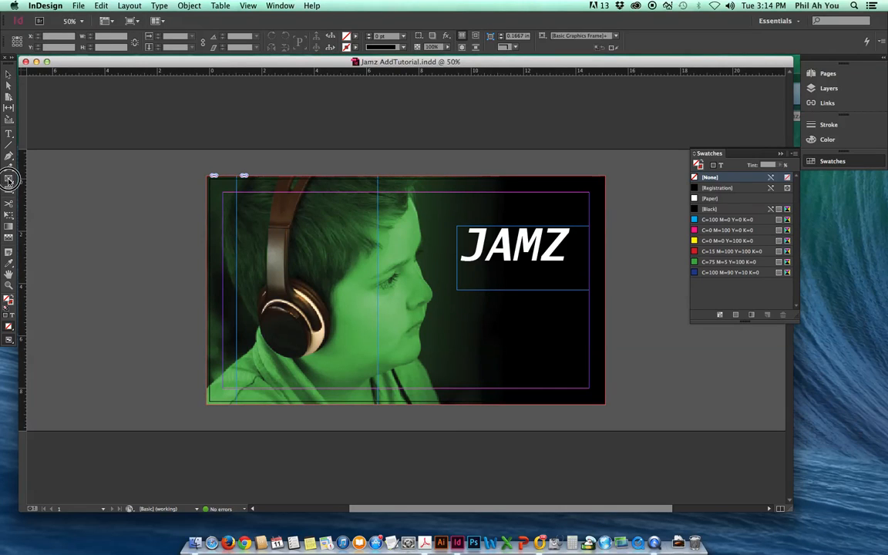
{"action": "left_click", "coordinate": [461, 299]}
{"action": "left_click_drag", "start_coordinate": [461, 299], "coordinate": [537, 366]}
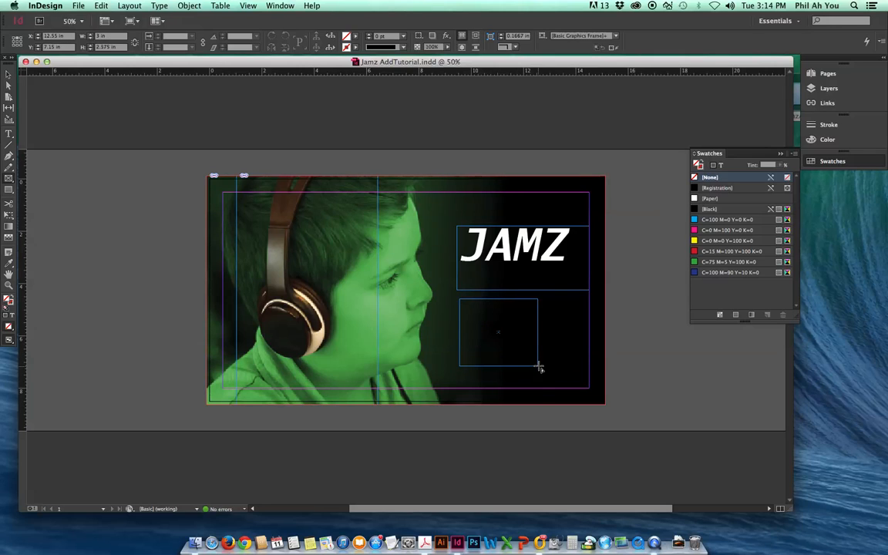
- Place Headphones.eps from the JamzAd folder into the empty graphic frame below the JAMZ text and save the document
{"action": "left_click", "coordinate": [406, 290]}
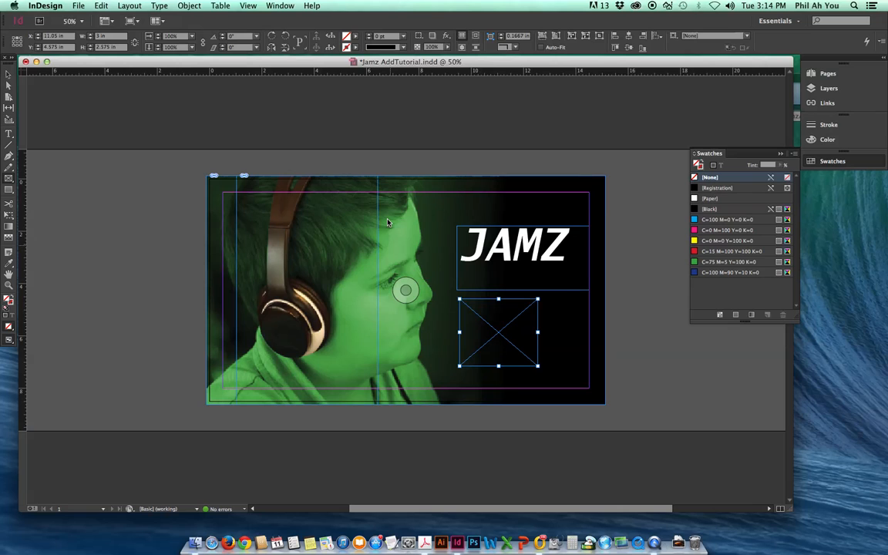
{"action": "key", "text": "super+d"}
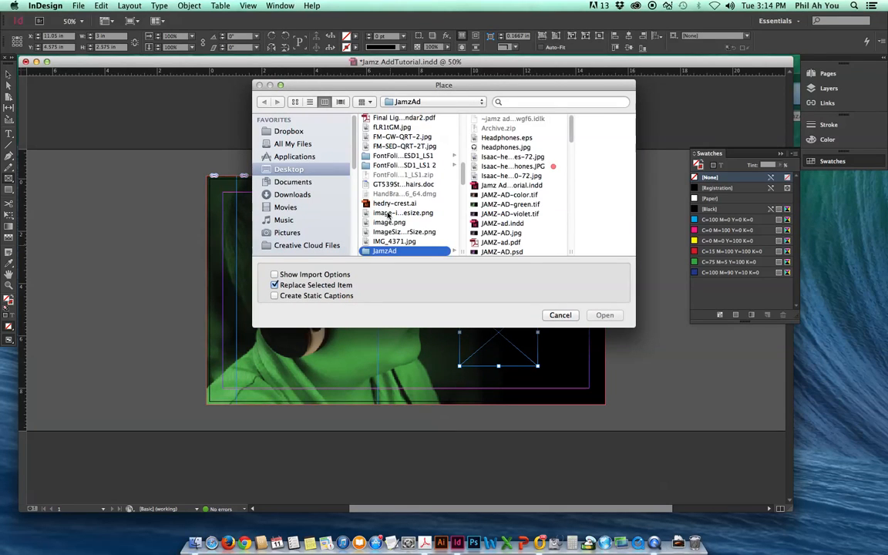
{"action": "left_click", "coordinate": [512, 139]}
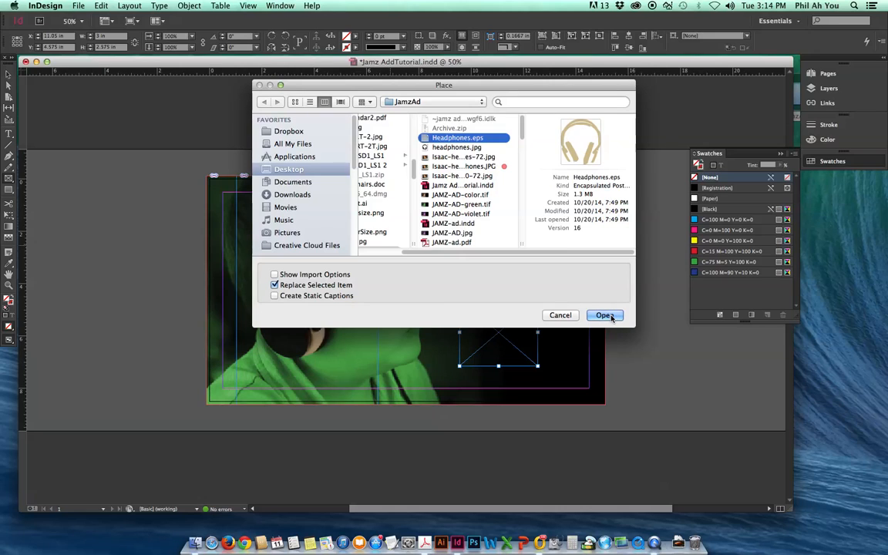
{"action": "left_click", "coordinate": [606, 316]}
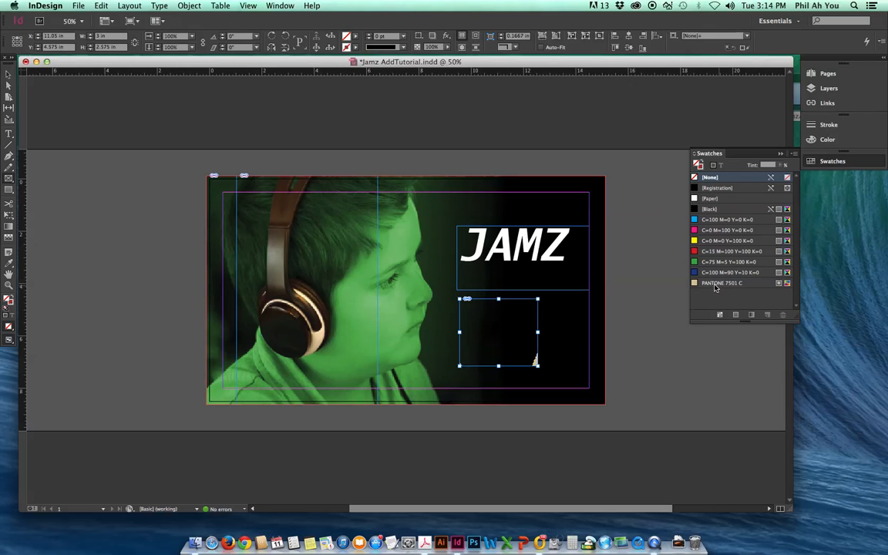
{"action": "mouse_move", "coordinate": [715, 286]}
{"action": "key", "text": "super+s"}
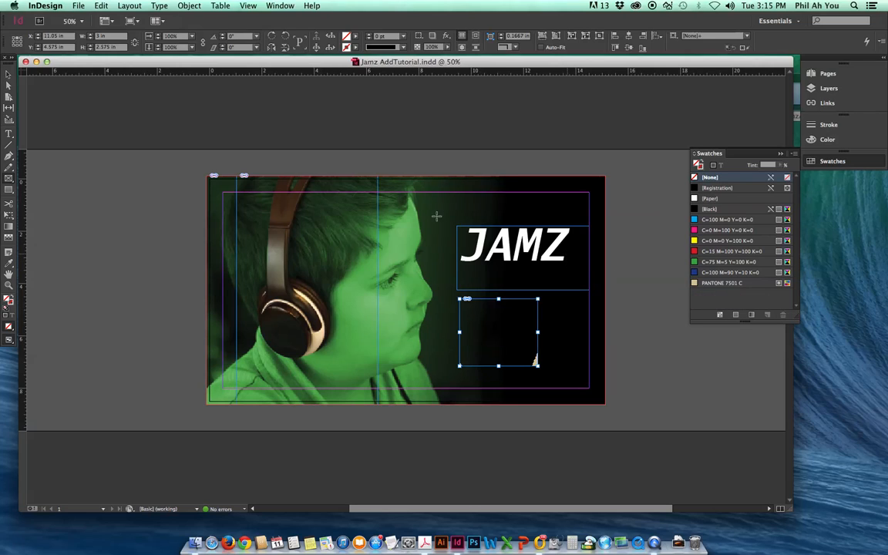
- Select the headphones graphic inside its frame and scale it to 20%
{"action": "left_click", "coordinate": [9, 86]}
{"action": "left_click", "coordinate": [534, 360]}
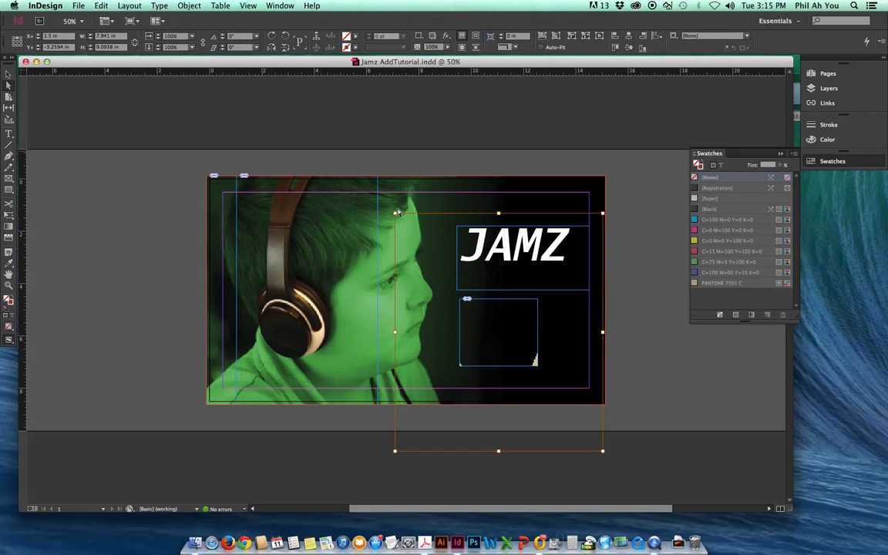
{"action": "left_click", "coordinate": [164, 36]}
{"action": "key", "text": "Return"}
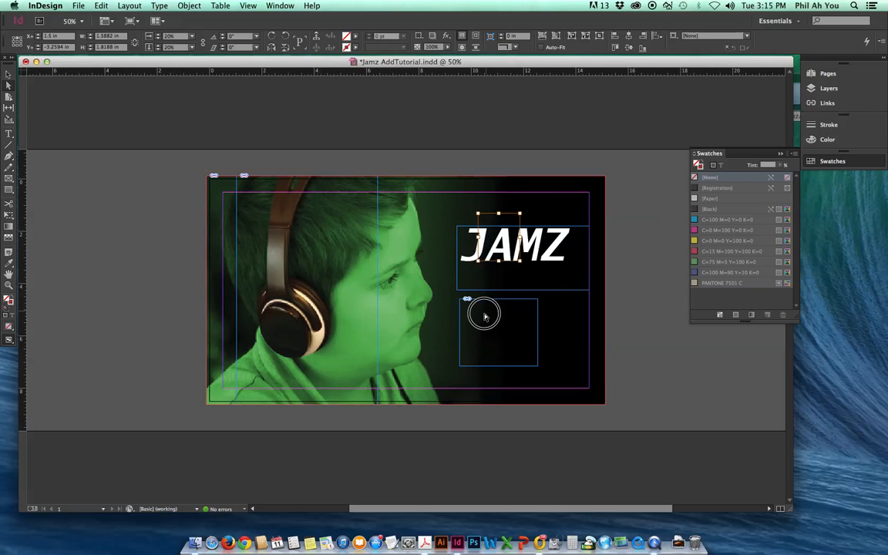
{"action": "key", "text": "super+z"}
{"action": "left_click_drag", "start_coordinate": [483, 323], "coordinate": [484, 313]}
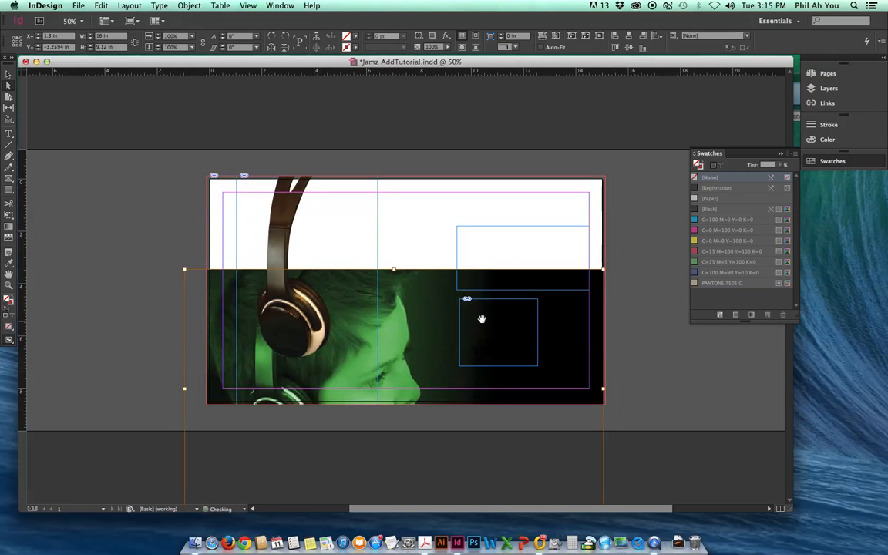
{"action": "key", "text": "super+z"}
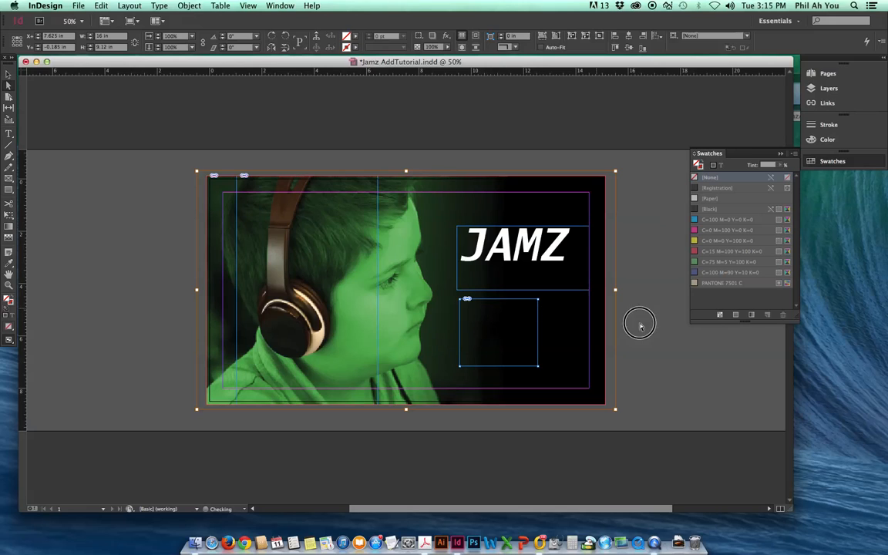
{"action": "left_click", "coordinate": [517, 315]}
{"action": "key", "text": "super+shift+a"}
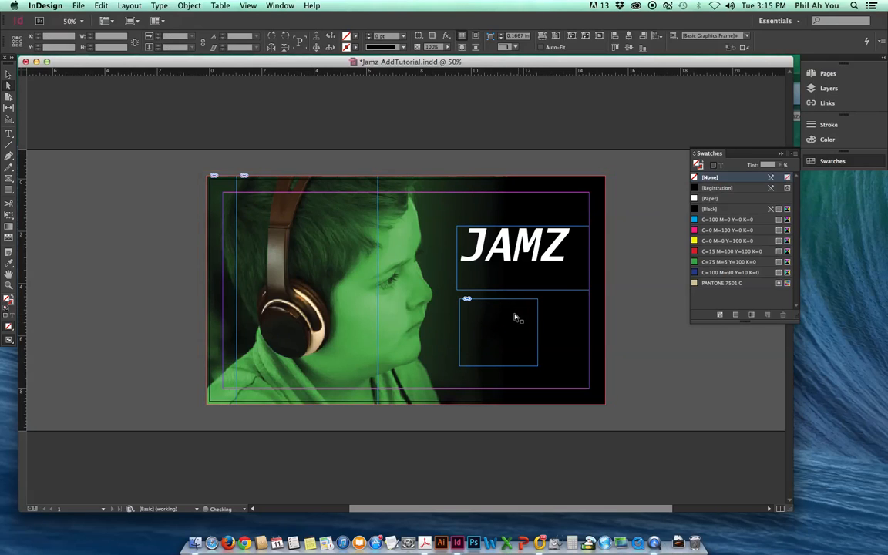
- Center the scaled headphones graphic within its frame below the JAMZ text
{"action": "left_click", "coordinate": [502, 304]}
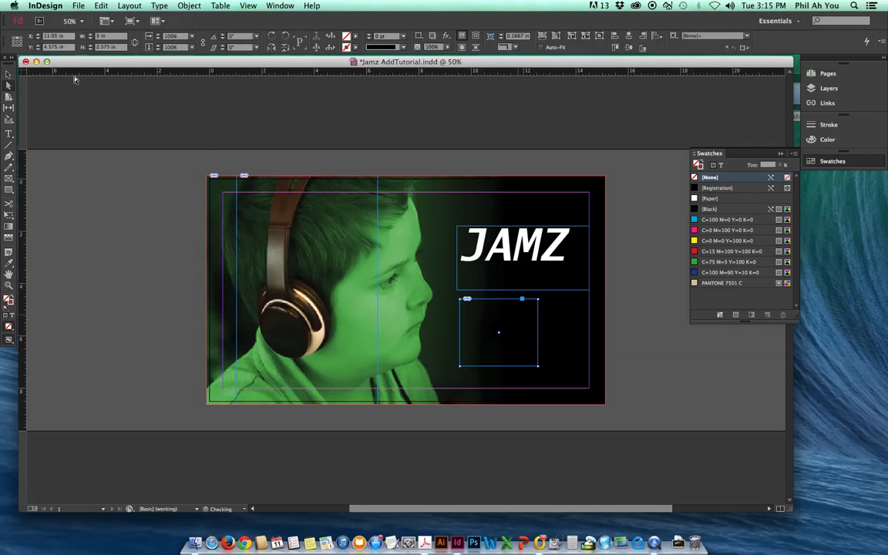
{"action": "left_click", "coordinate": [9, 75]}
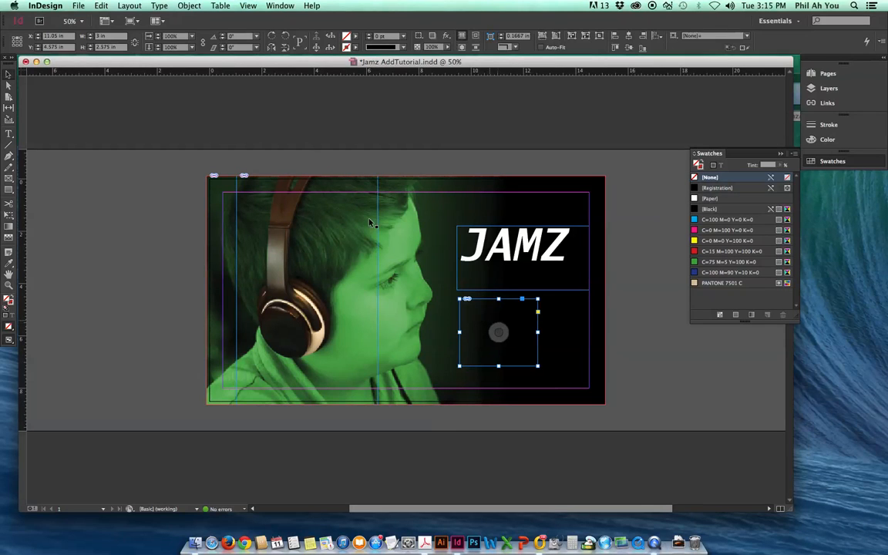
{"action": "left_click", "coordinate": [187, 6]}
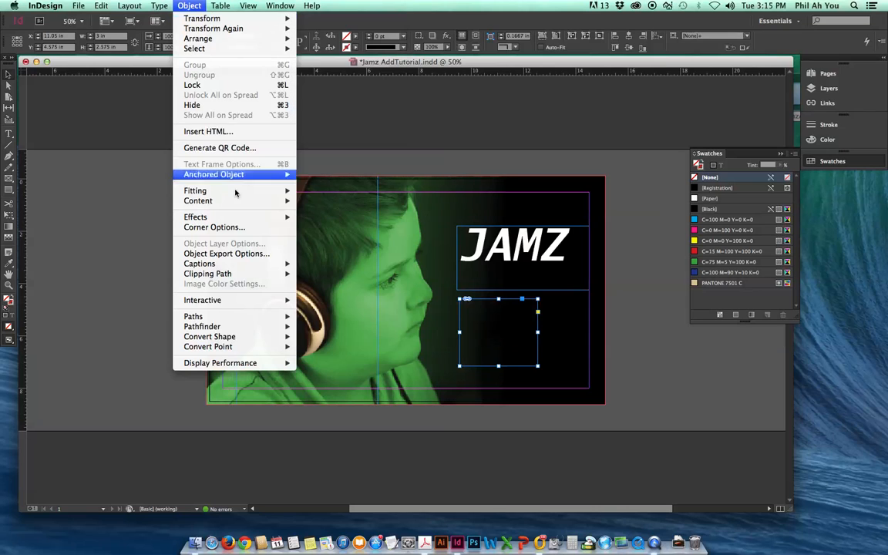
{"action": "mouse_move", "coordinate": [236, 192]}
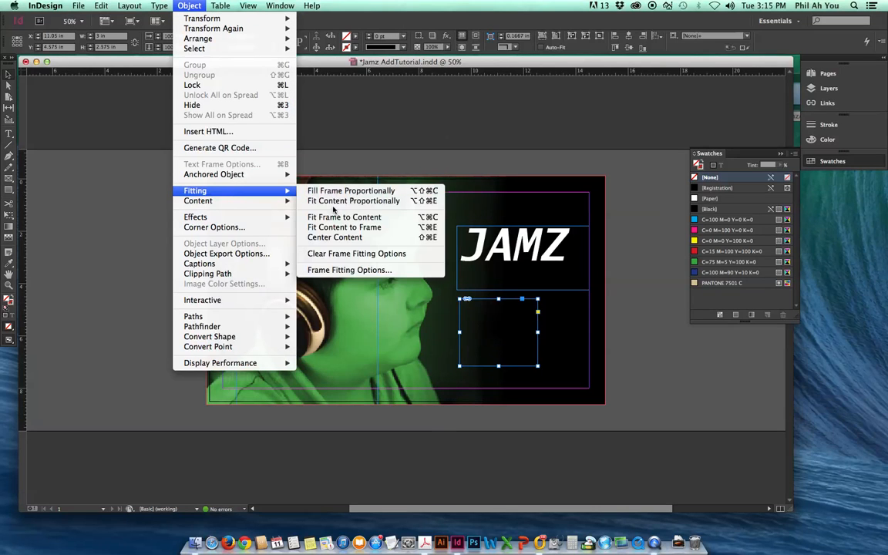
{"action": "left_click", "coordinate": [335, 237]}
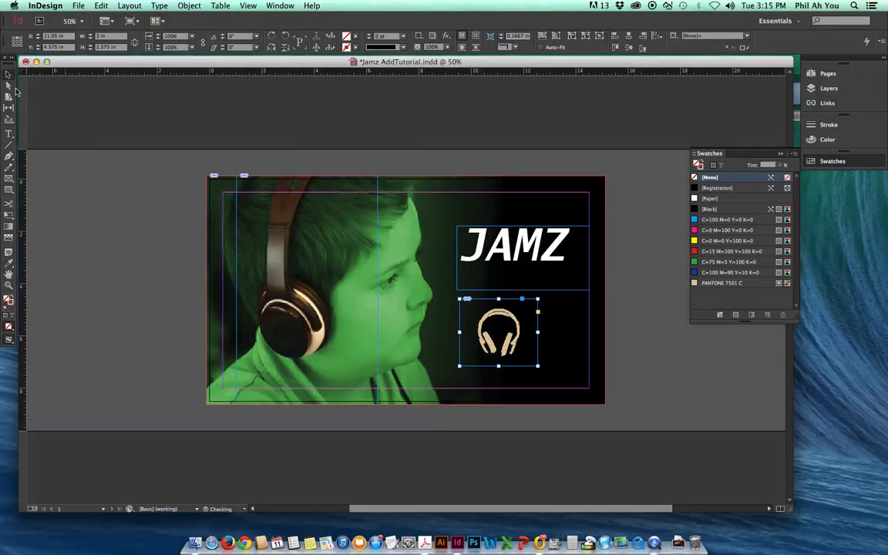
- Move the headphones graphic inside its frame so it sits in the frame's upper-left corner
{"action": "left_click", "coordinate": [9, 87]}
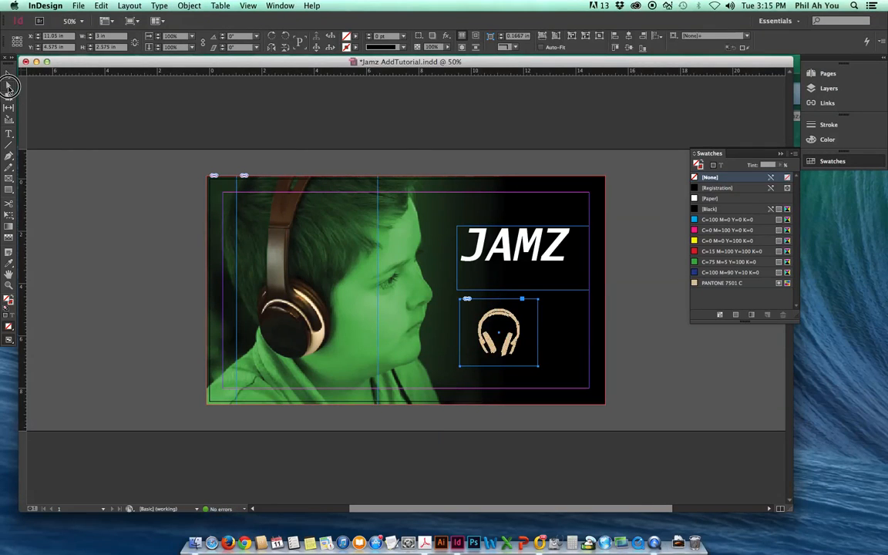
{"action": "left_click", "coordinate": [482, 319]}
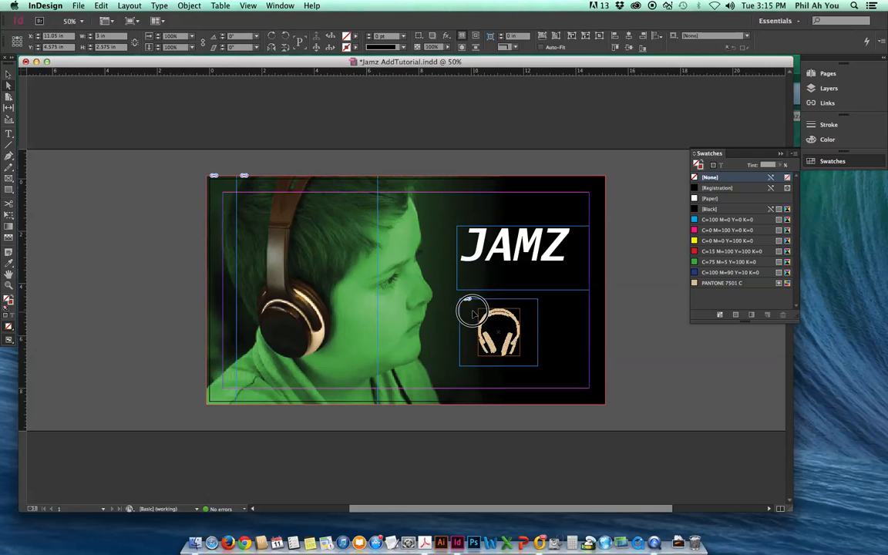
{"action": "left_click_drag", "start_coordinate": [473, 309], "coordinate": [449, 304]}
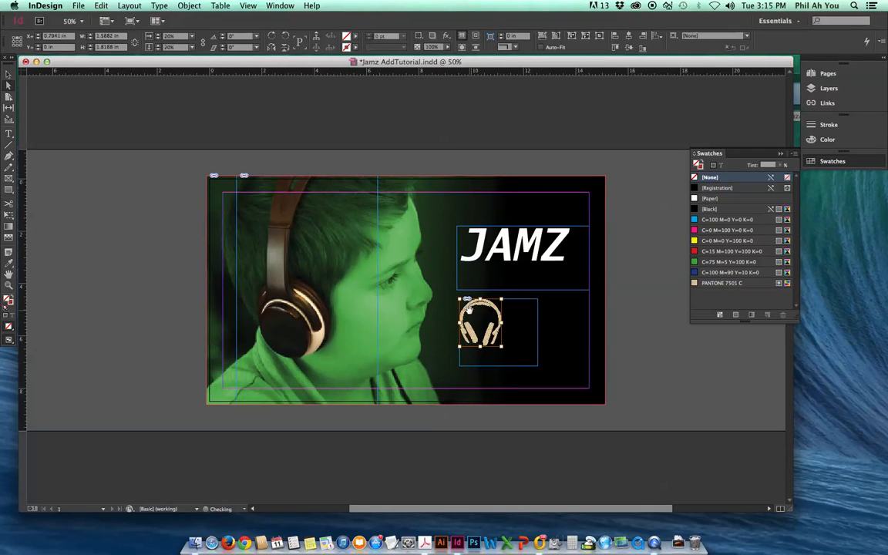
- Colour all of the JAMZ text with PANTONE 7501 C and save the document
{"action": "left_click", "coordinate": [557, 259]}
{"action": "double_click", "coordinate": [557, 259]}
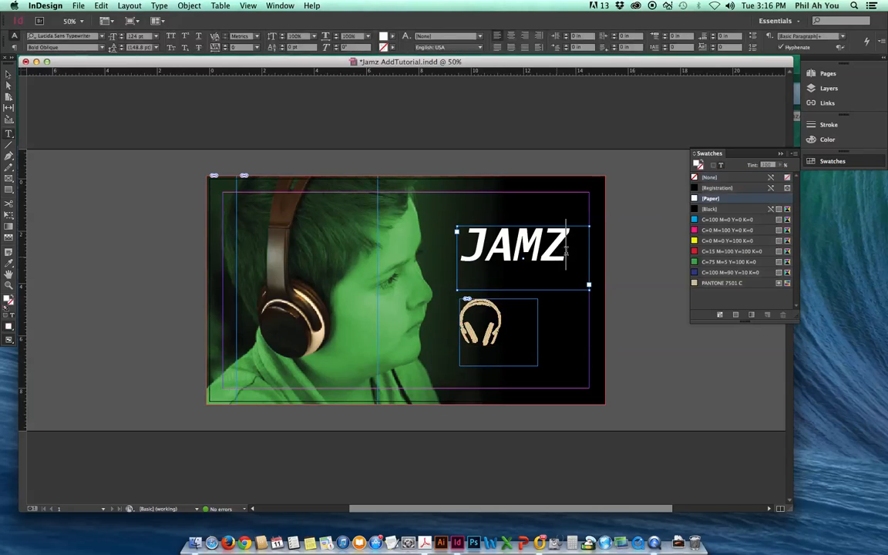
{"action": "left_click", "coordinate": [478, 248]}
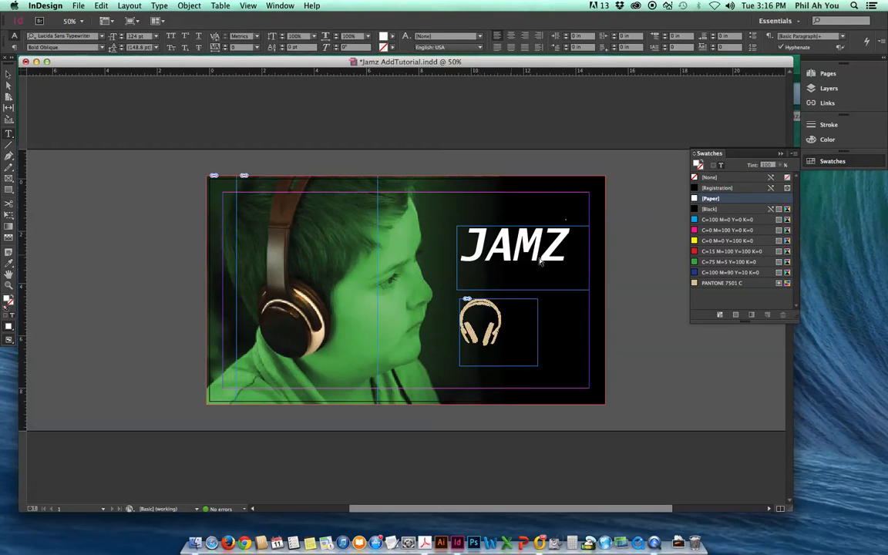
{"action": "key", "text": "super"}
{"action": "key", "text": "super"}
{"action": "key", "text": "super+a"}
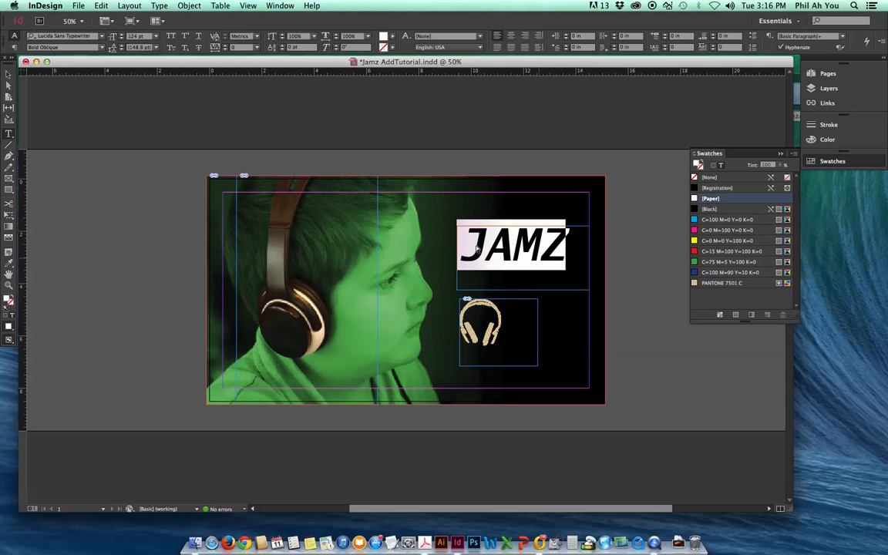
{"action": "left_click", "coordinate": [719, 284]}
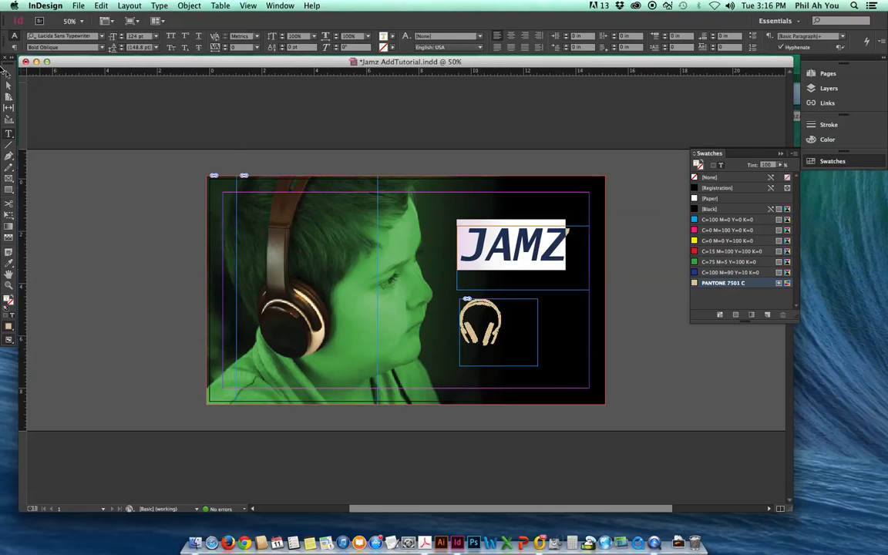
{"action": "left_click", "coordinate": [8, 73]}
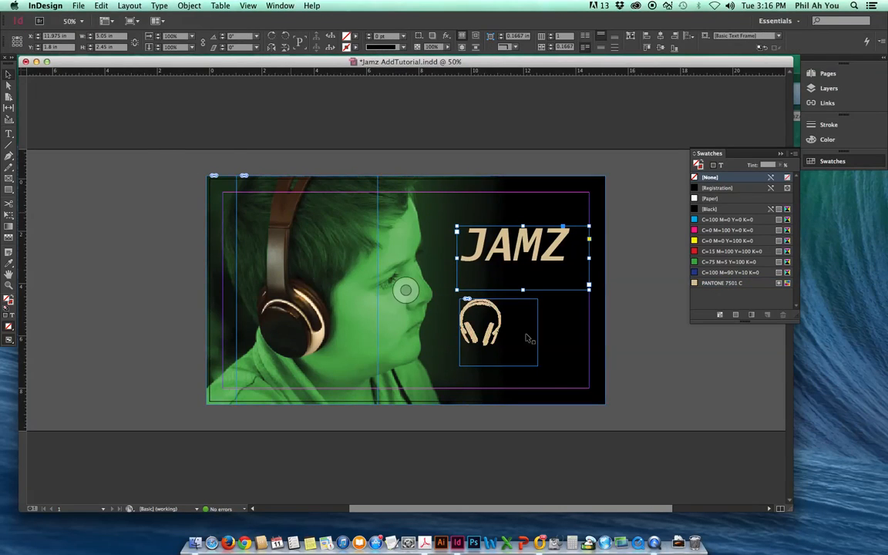
{"action": "key", "text": "super+s"}
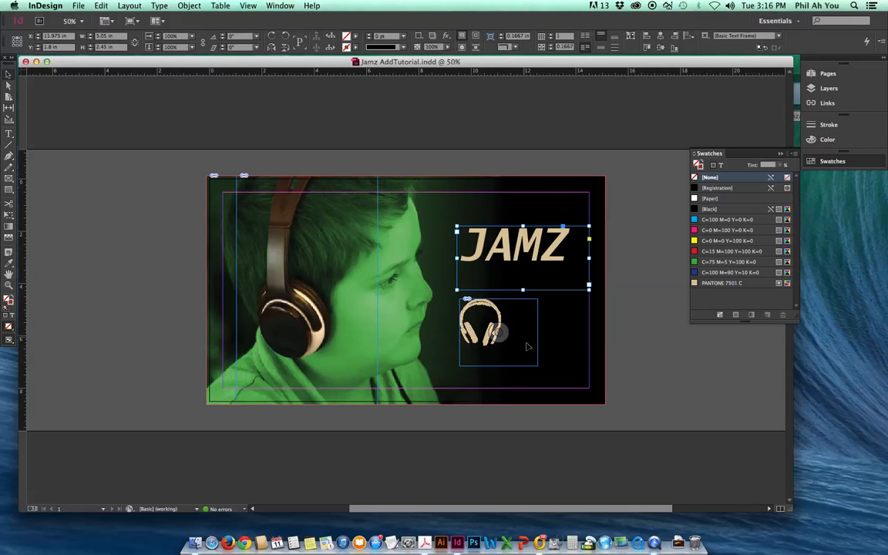
- Shrink the headphones frame from its lower-right corner to about 1.8 by 2 in
{"action": "left_click", "coordinate": [528, 347]}
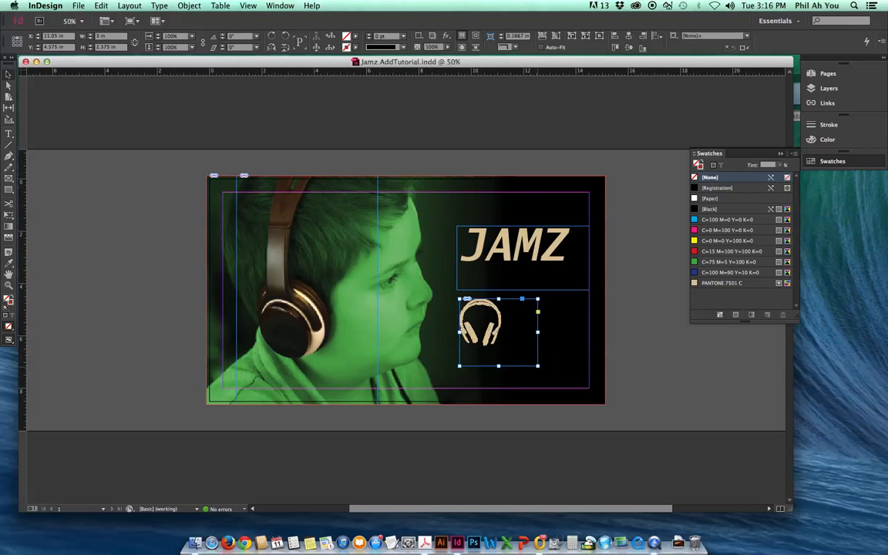
{"action": "left_click_drag", "start_coordinate": [537, 366], "coordinate": [505, 352]}
- Draw a text frame just right of the headphones graphic, matching its height, and fill it with placeholder text
{"action": "left_click", "coordinate": [8, 134]}
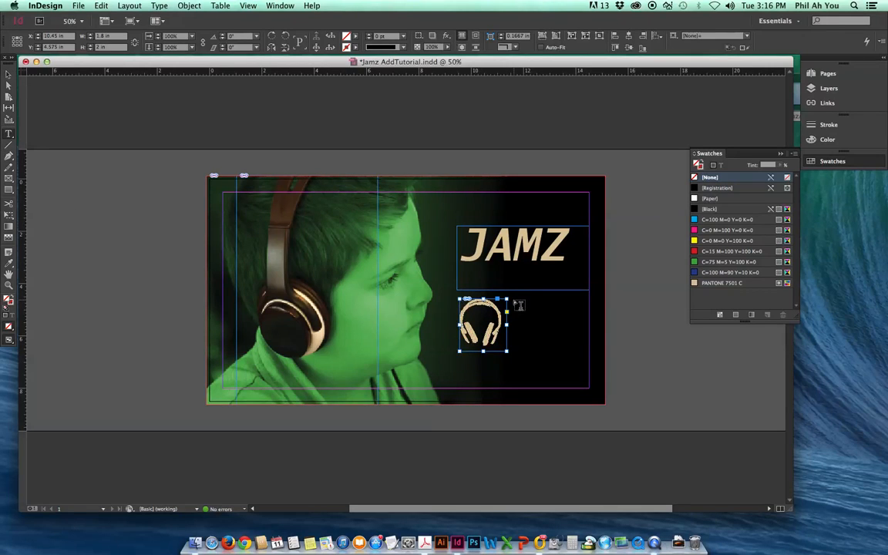
{"action": "left_click_drag", "start_coordinate": [513, 298], "coordinate": [567, 351]}
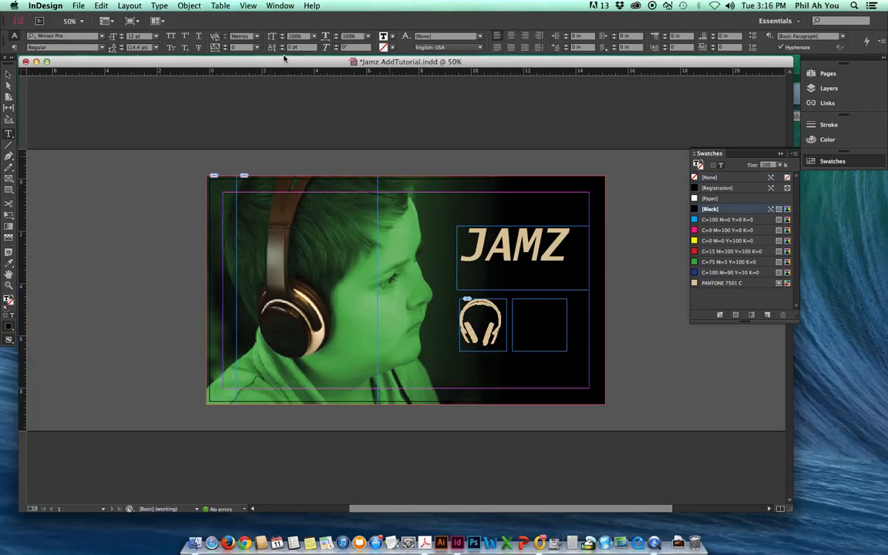
{"action": "left_click", "coordinate": [159, 6]}
{"action": "left_click", "coordinate": [159, 7]}
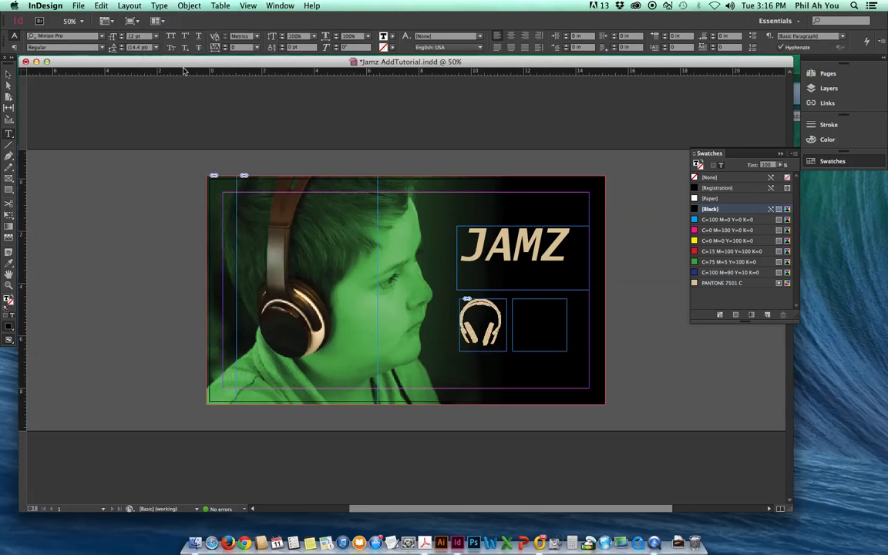
{"action": "left_click", "coordinate": [159, 6]}
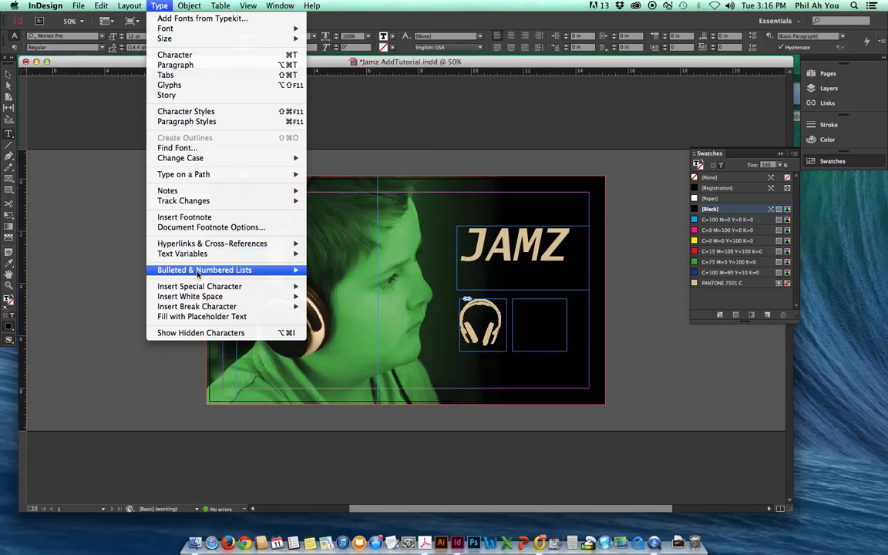
{"action": "left_click", "coordinate": [209, 316]}
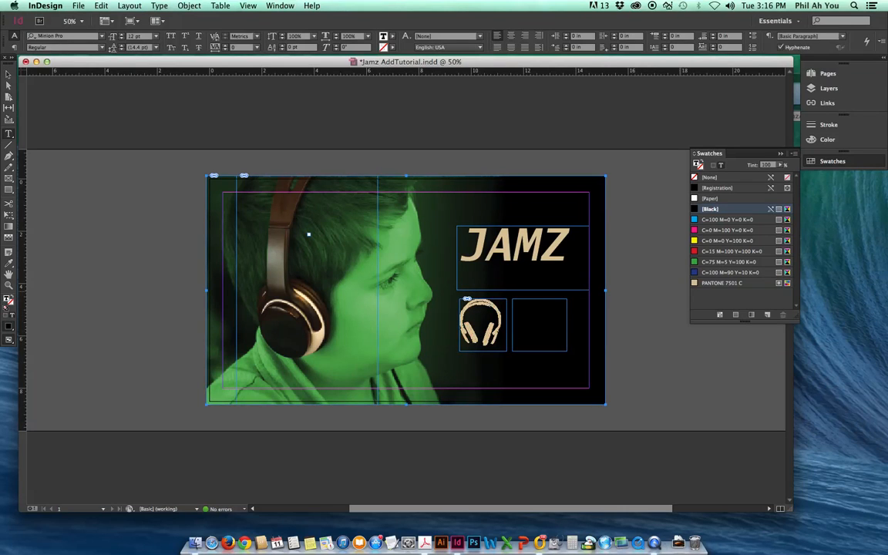
- Colour all of the placeholder text with PANTONE 7501 C
{"action": "key", "text": "super+a"}
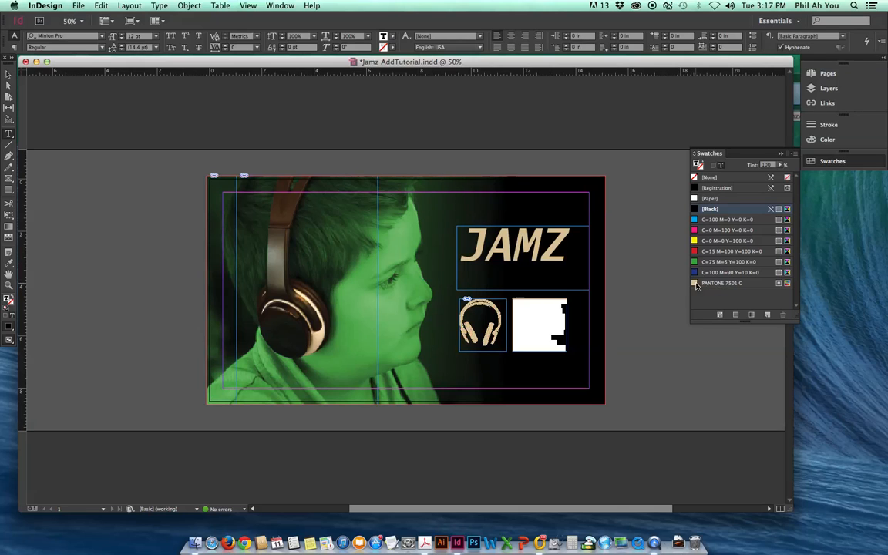
{"action": "left_click", "coordinate": [697, 283]}
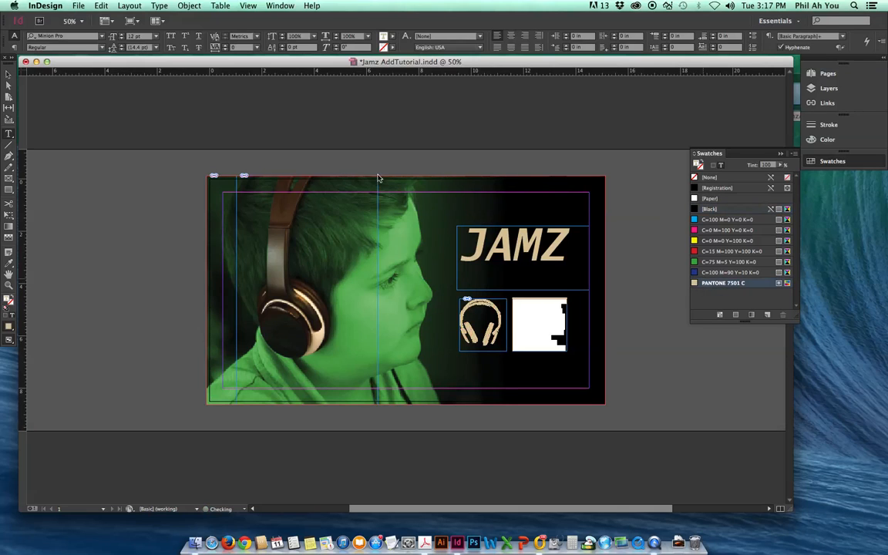
{"action": "left_click", "coordinate": [8, 74]}
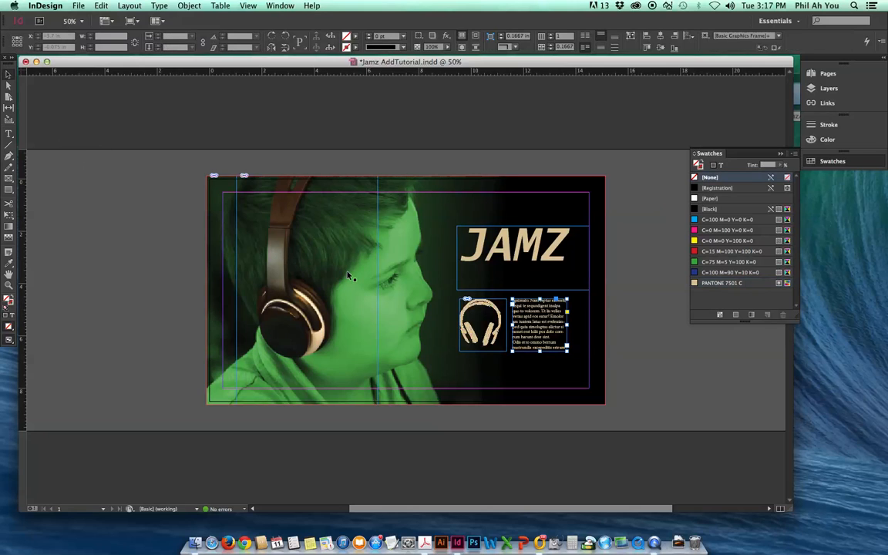
- Deselect the text frame, show the spread in Preview mode without guides and frame edges, and save the document
{"action": "left_click", "coordinate": [307, 290]}
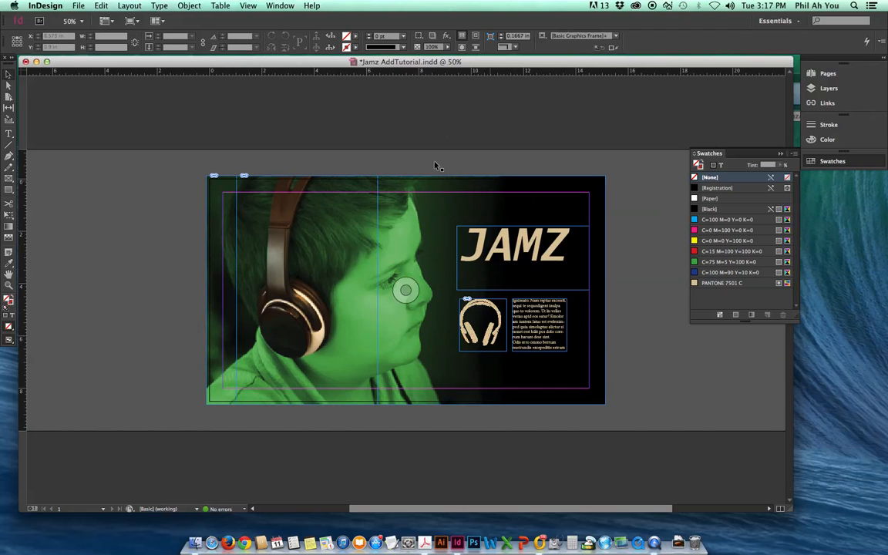
{"action": "key", "text": "w"}
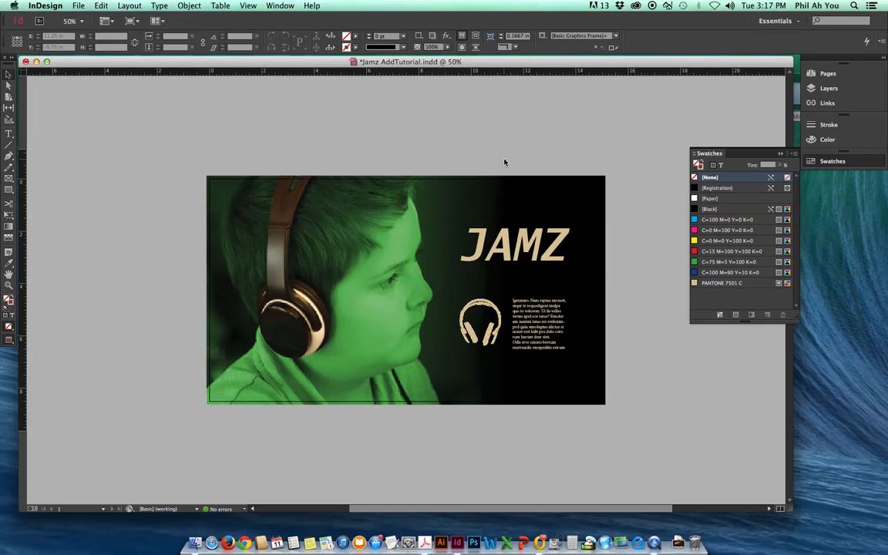
{"action": "key", "text": "super+s"}
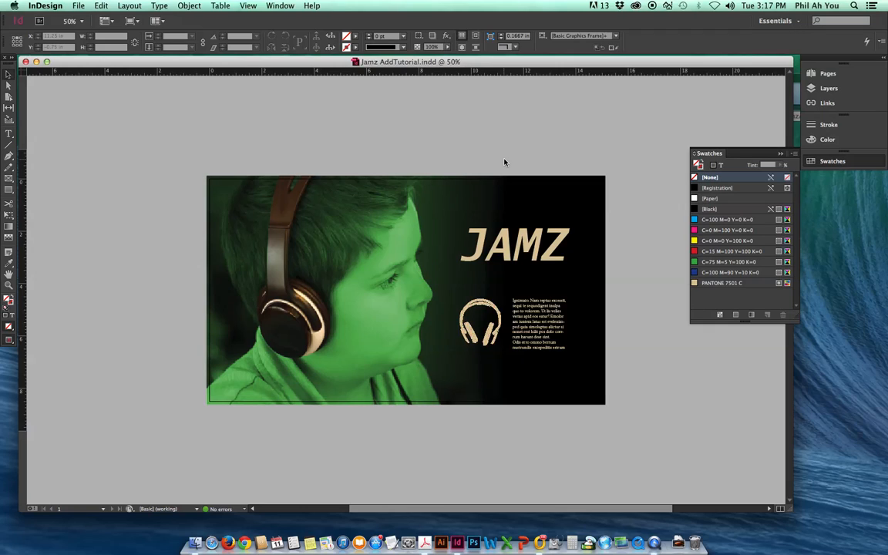